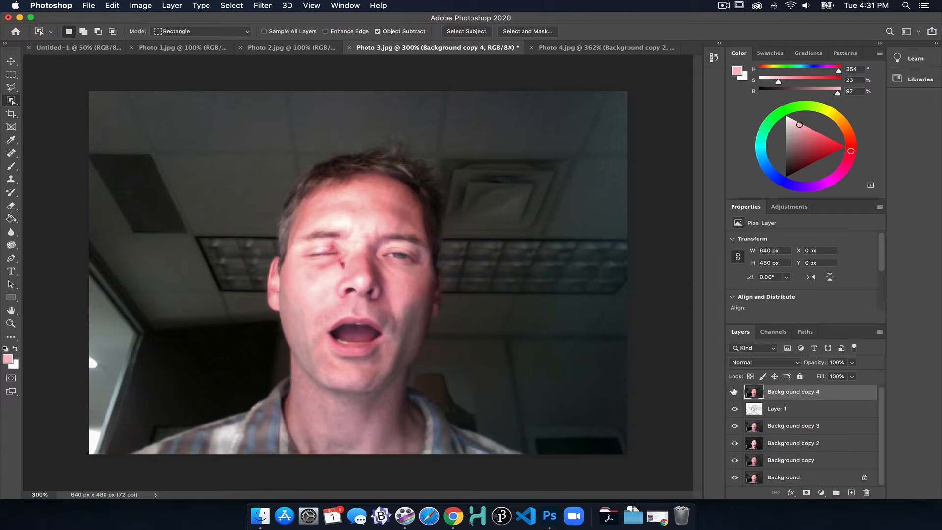
Step: Hide all the Background copy layers, leaving Background visible, and set Layer 1's blend mode to Color Burn
{"action": "left_click", "coordinate": [734, 391]}
{"action": "left_click", "coordinate": [783, 411]}
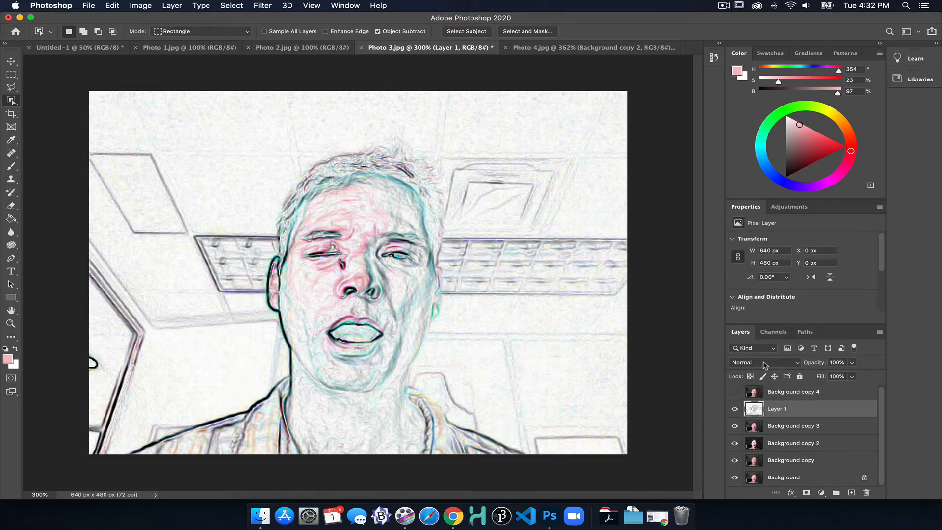
{"action": "left_click", "coordinate": [780, 364]}
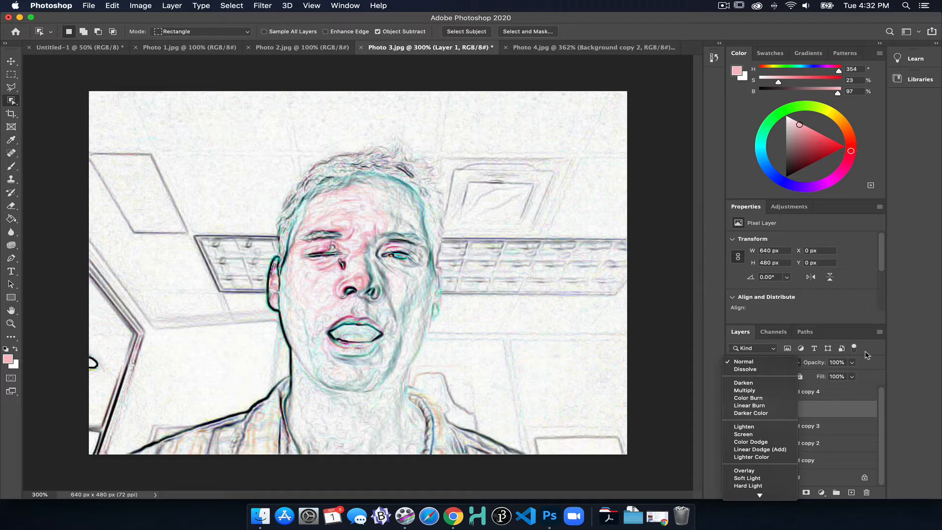
{"action": "left_click", "coordinate": [865, 353]}
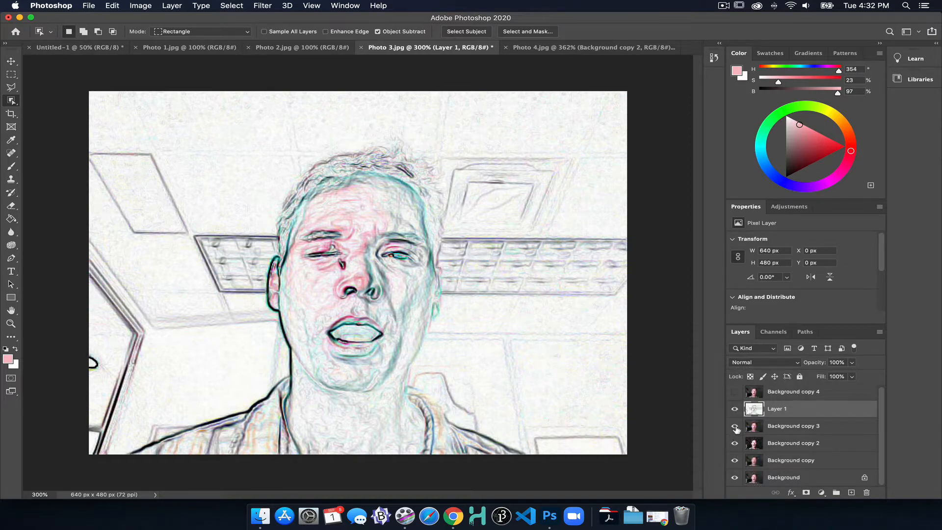
{"action": "left_click_drag", "start_coordinate": [735, 427], "coordinate": [733, 480]}
{"action": "left_click", "coordinate": [766, 363]}
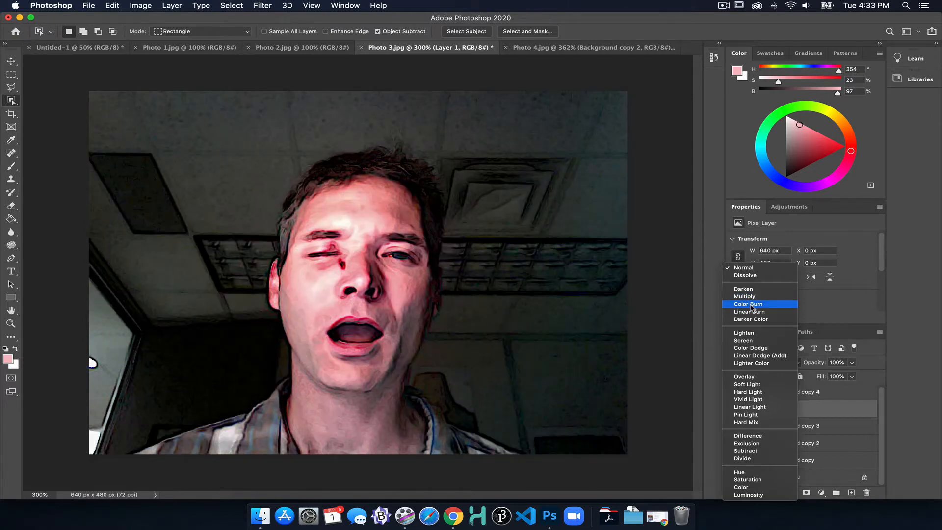
{"action": "left_click", "coordinate": [748, 304]}
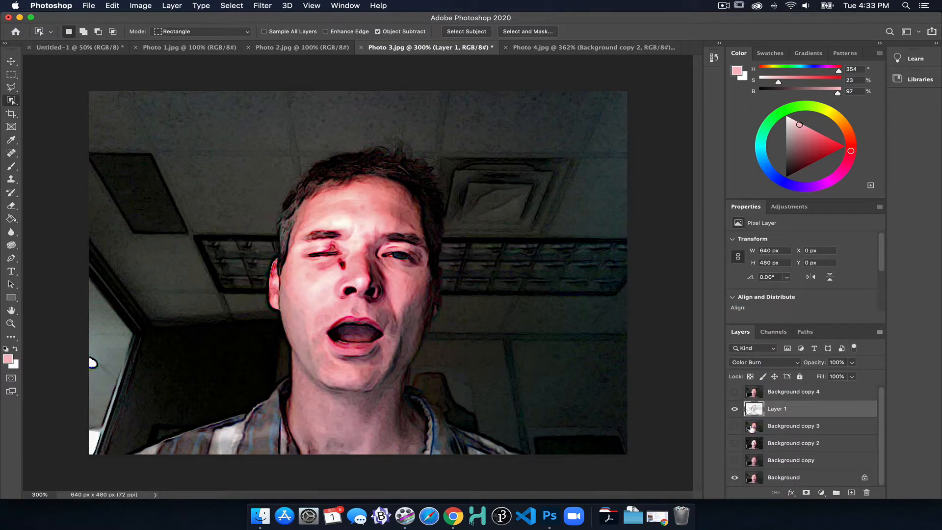
Step: Hide Layer 1, show Background copy 3 and lower its opacity to 19%
{"action": "left_click", "coordinate": [734, 409]}
{"action": "left_click", "coordinate": [734, 426]}
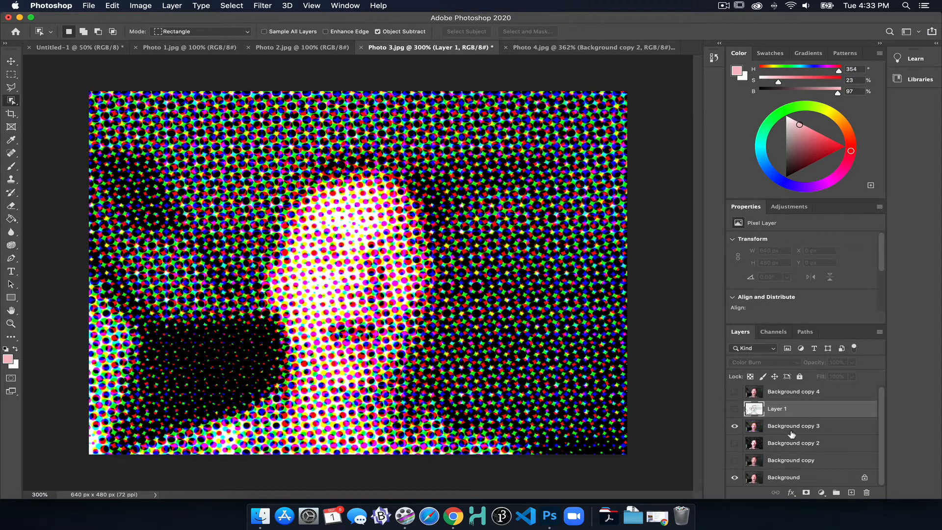
{"action": "left_click", "coordinate": [791, 430]}
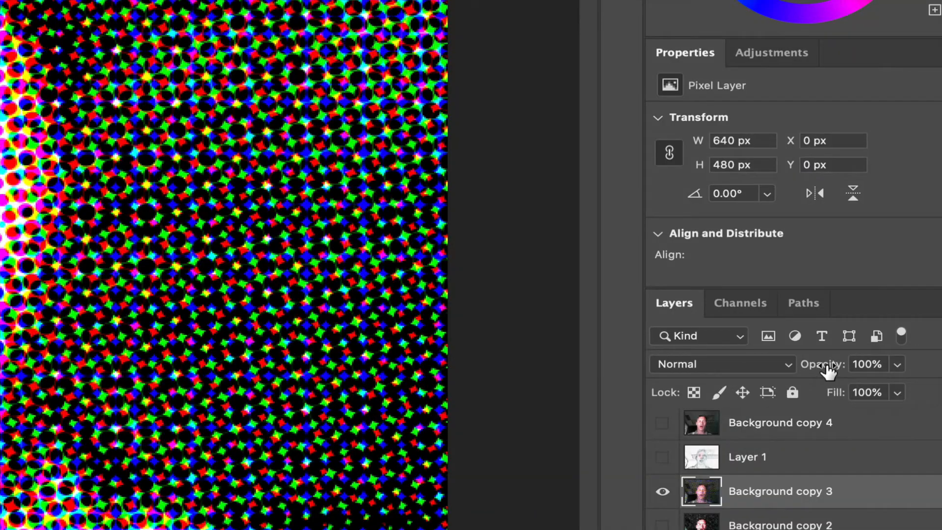
{"action": "left_click", "coordinate": [898, 364]}
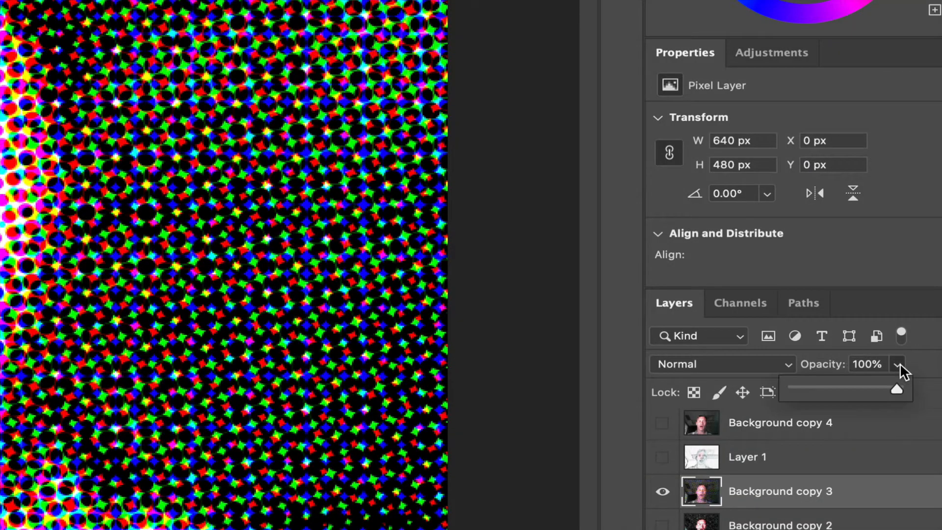
{"action": "left_click", "coordinate": [916, 361]}
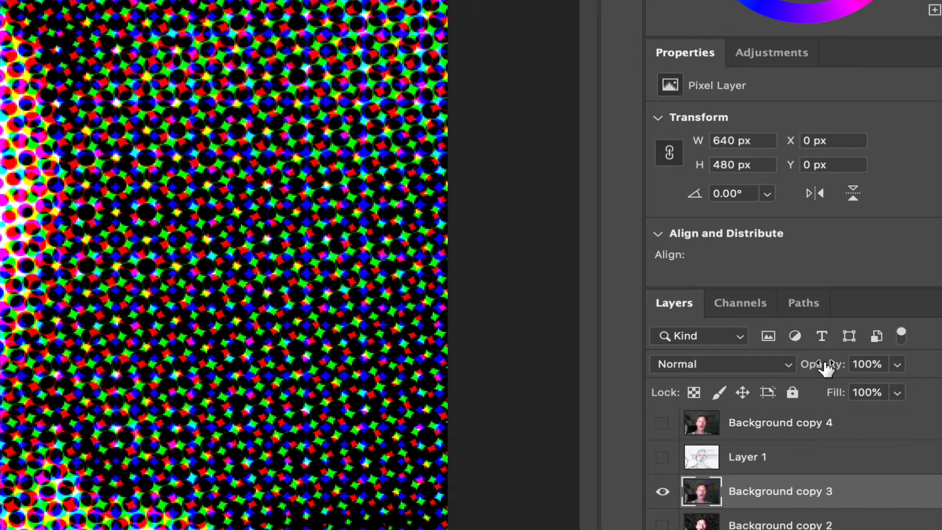
{"action": "left_click_drag", "start_coordinate": [826, 367], "coordinate": [737, 368]}
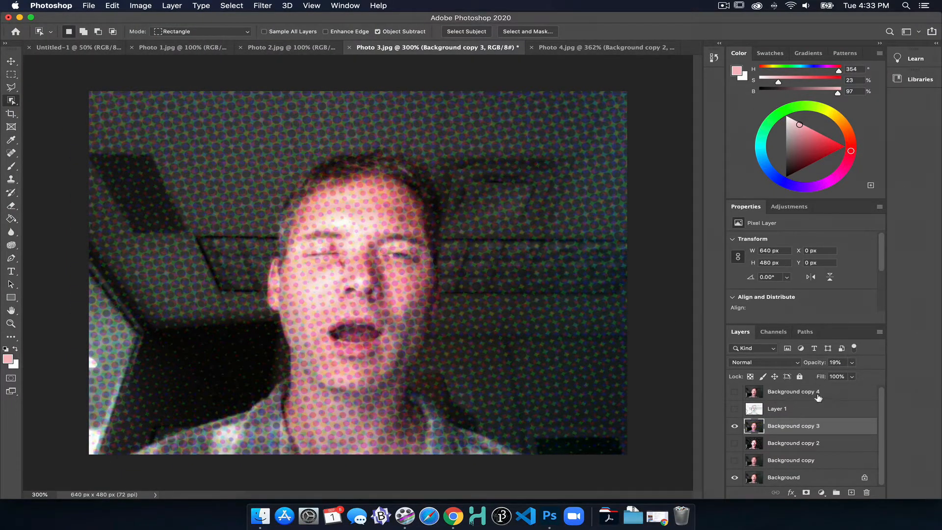
Step: Show Layer 1 again and toggle Background copy 3's visibility to compare, leaving it hidden
{"action": "left_click", "coordinate": [734, 409]}
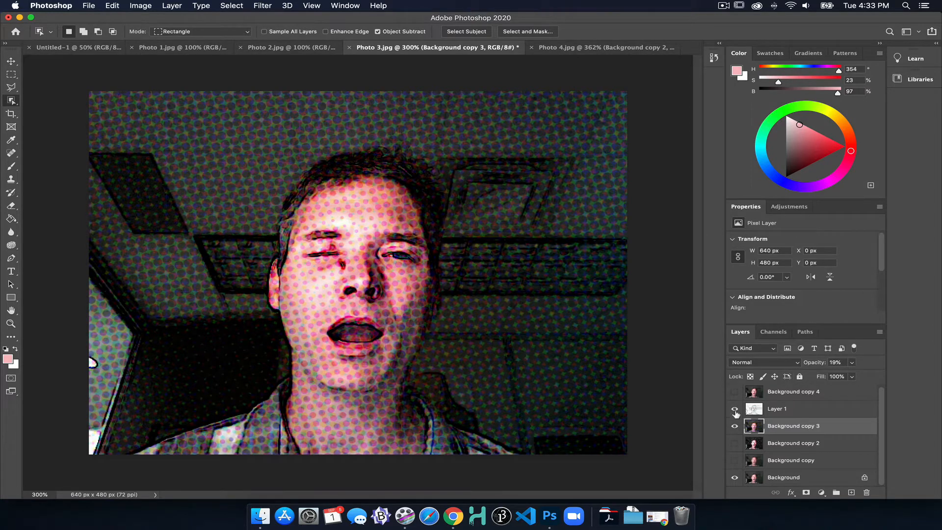
{"action": "left_click", "coordinate": [734, 426]}
{"action": "left_click", "coordinate": [735, 427]}
{"action": "left_click", "coordinate": [735, 425]}
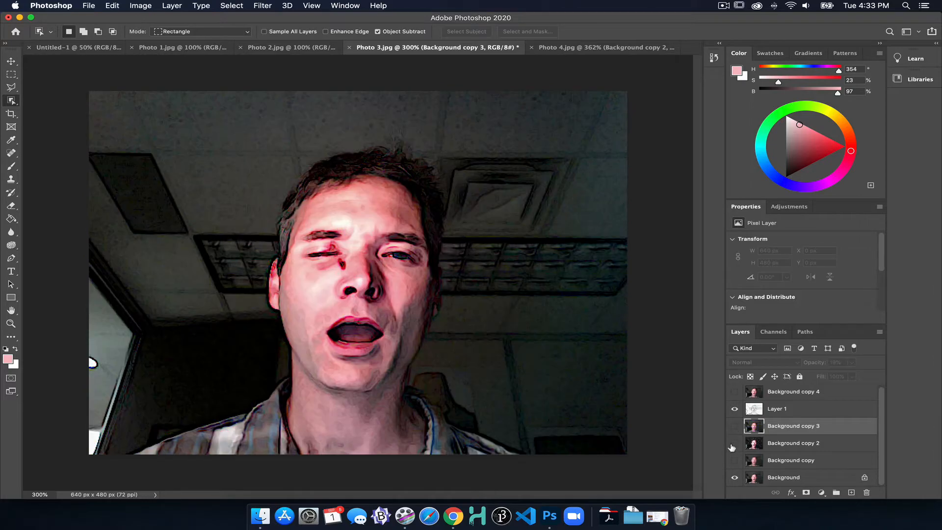
Step: Show Background copy 2 with the Darker Color blend mode at 63% opacity, and turn Background copy 3 back on
{"action": "left_click", "coordinate": [735, 443]}
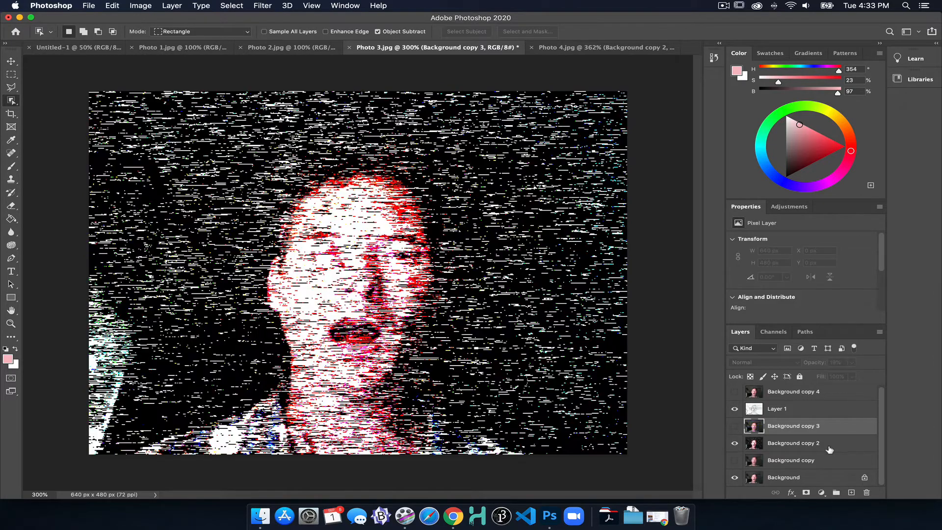
{"action": "left_click", "coordinate": [775, 443]}
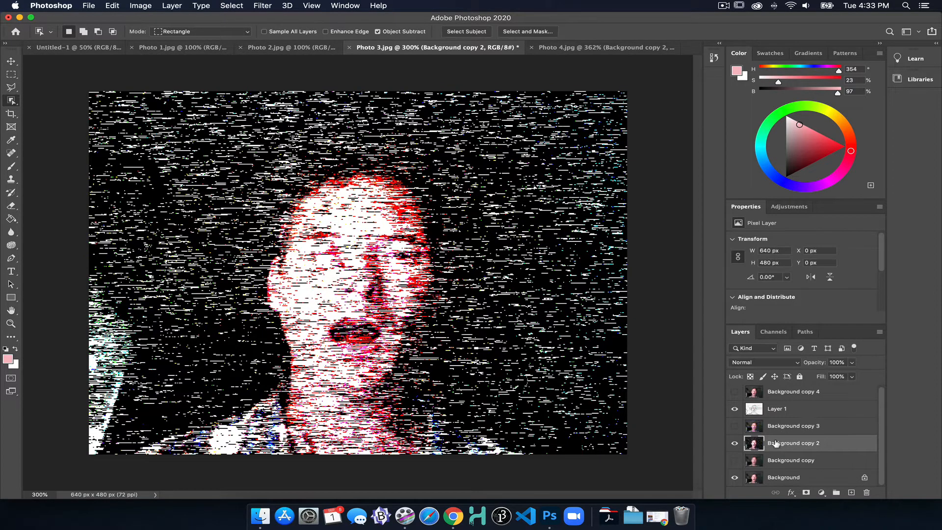
{"action": "left_click", "coordinate": [768, 365]}
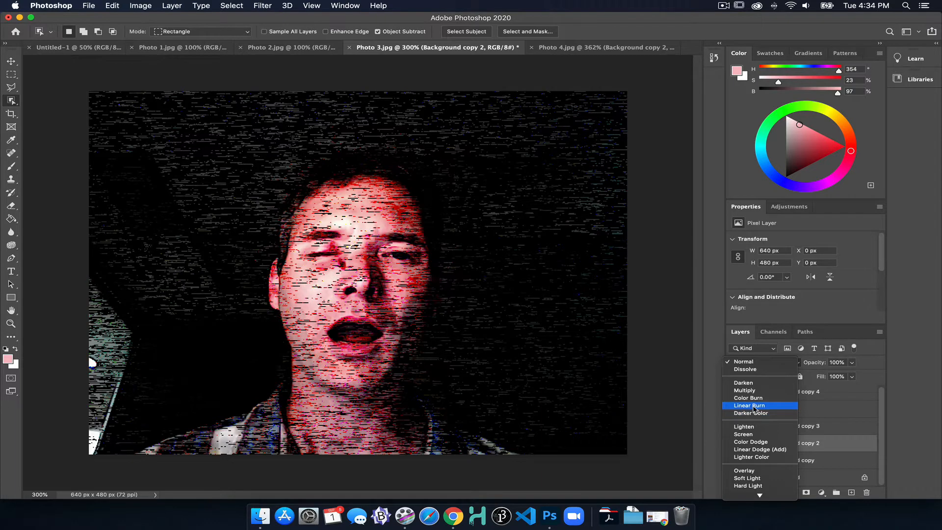
{"action": "left_click", "coordinate": [754, 414]}
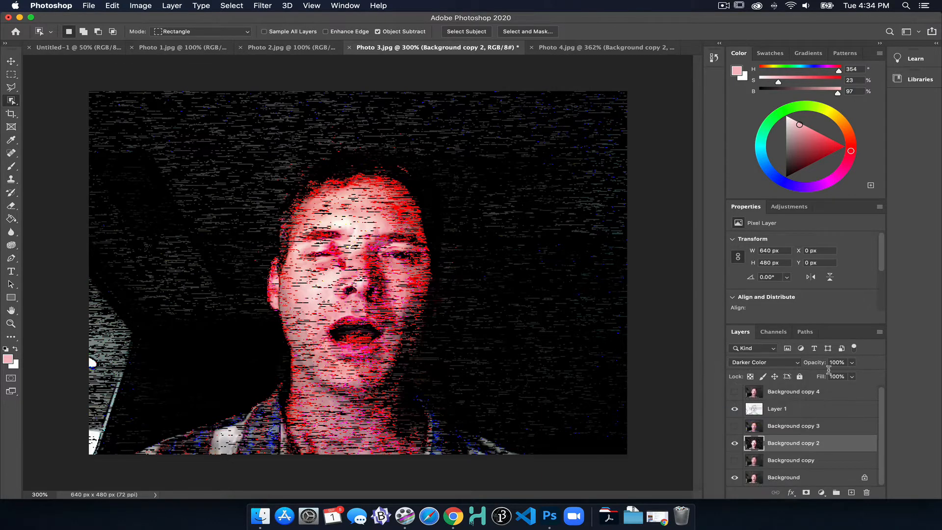
{"action": "left_click_drag", "start_coordinate": [814, 365], "coordinate": [794, 362]}
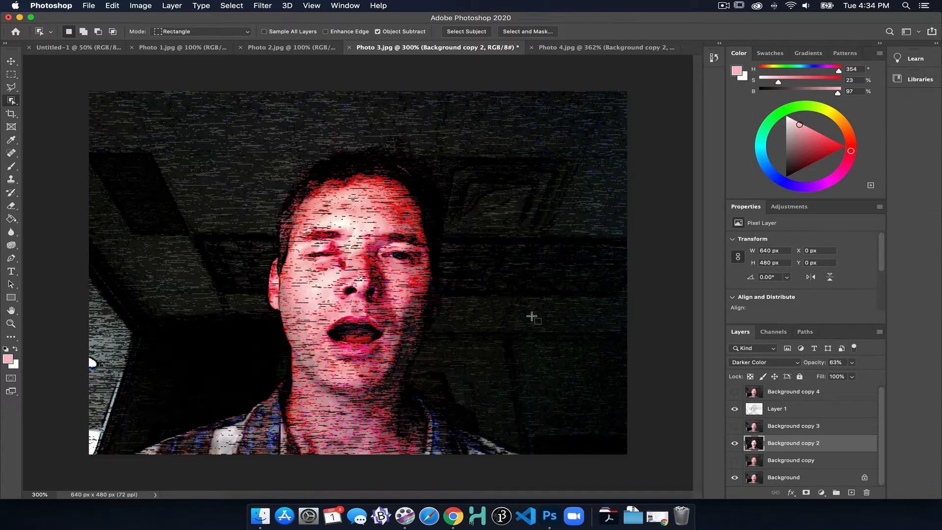
{"action": "left_click", "coordinate": [736, 427]}
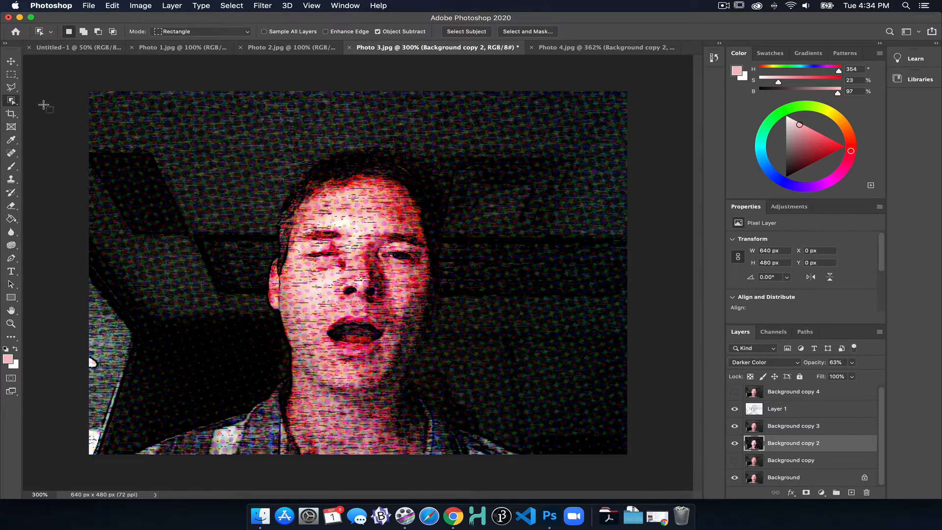
Step: Draw a freehand Lasso selection about 475 × 357 px around the head on Background copy 2
{"action": "left_click", "coordinate": [11, 88]}
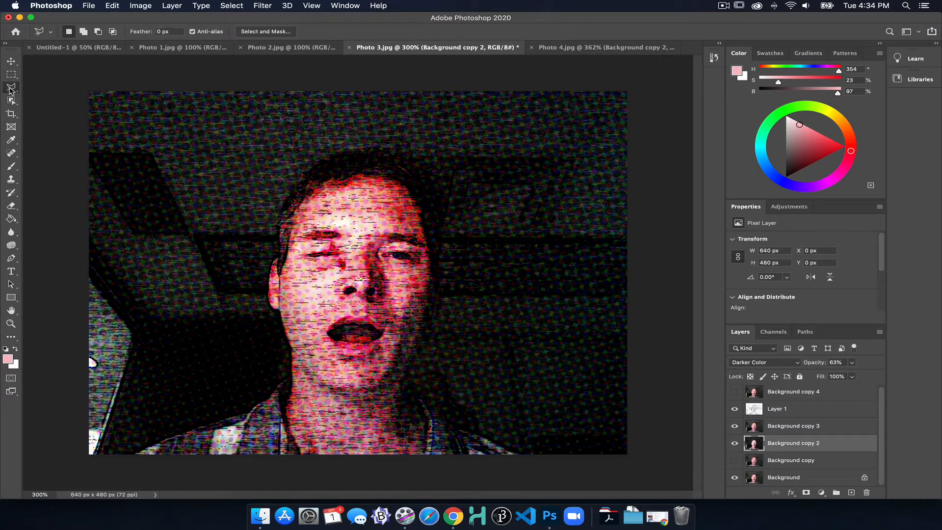
{"action": "left_click", "coordinate": [39, 86]}
{"action": "mouse_move", "coordinate": [329, 123]}
{"action": "left_mouse_down"}
{"action": "mouse_move", "coordinate": [331, 363]}
{"action": "mouse_move", "coordinate": [488, 104]}
{"action": "mouse_move", "coordinate": [338, 92]}
{"action": "left_mouse_up"}
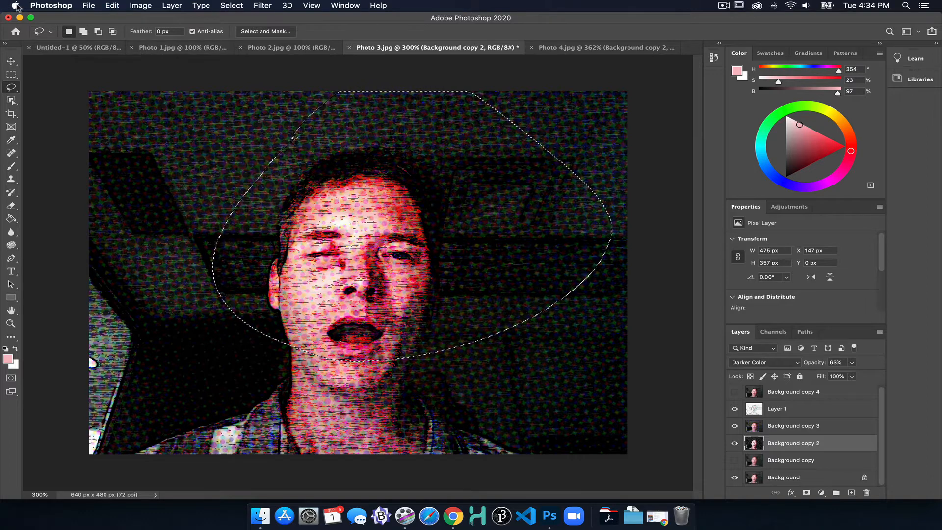
Step: Copy the selected piece of Background copy 2 into the Untitled-1 document as a new layer
{"action": "left_click", "coordinate": [72, 49]}
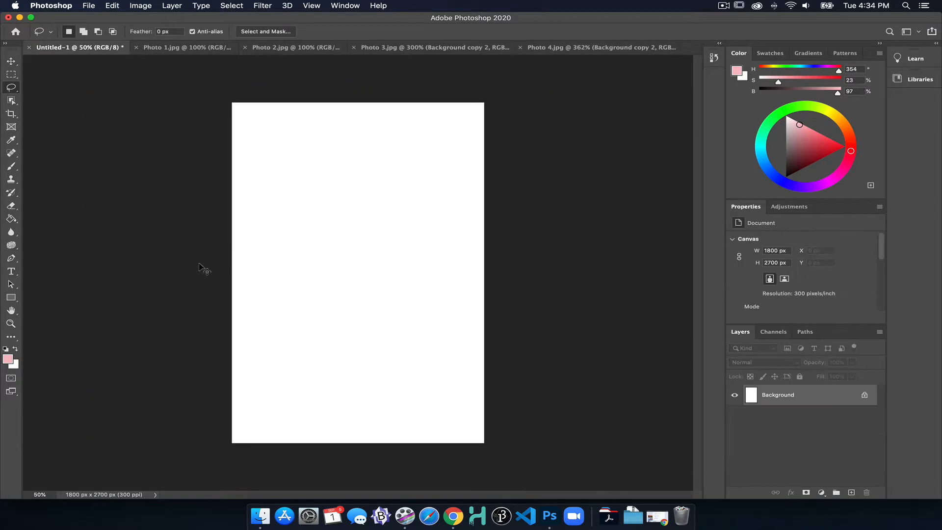
{"action": "key", "text": "super+v"}
{"action": "key", "text": "super+plus"}
{"action": "key", "text": "super+plus"}
{"action": "key", "text": "super+plus"}
{"action": "key", "text": "super+plus"}
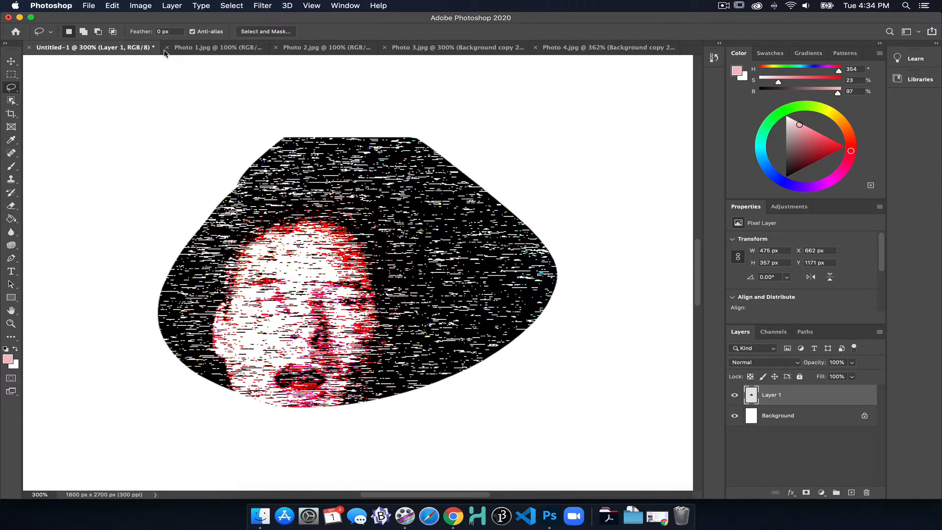
Step: Return to Photo 3.jpg and replace the lasso selection with a selection of the entire canvas
{"action": "left_click", "coordinate": [236, 49]}
{"action": "left_click", "coordinate": [294, 47]}
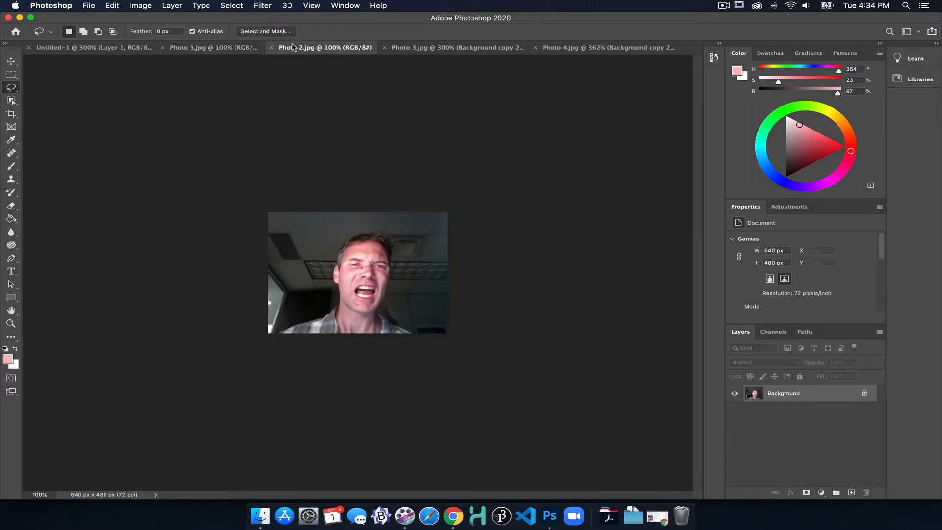
{"action": "left_click", "coordinate": [454, 49]}
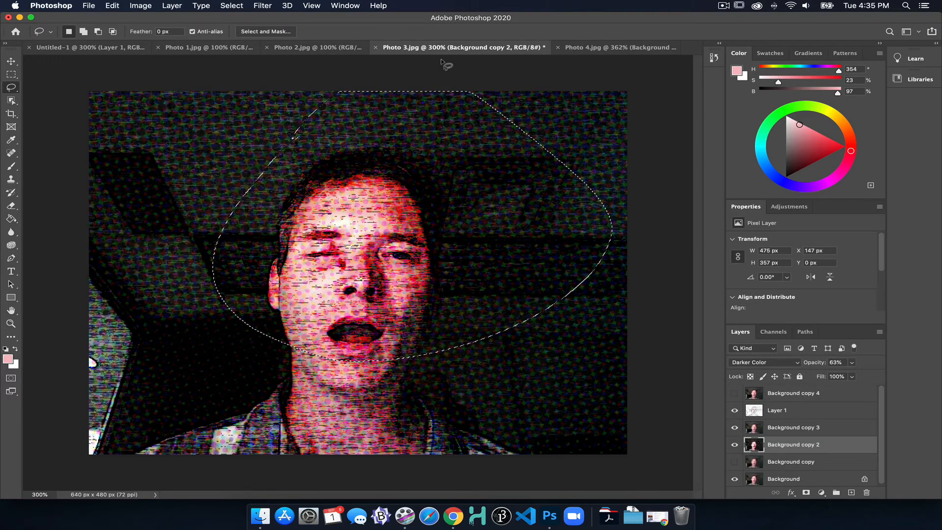
{"action": "key", "text": "super+d"}
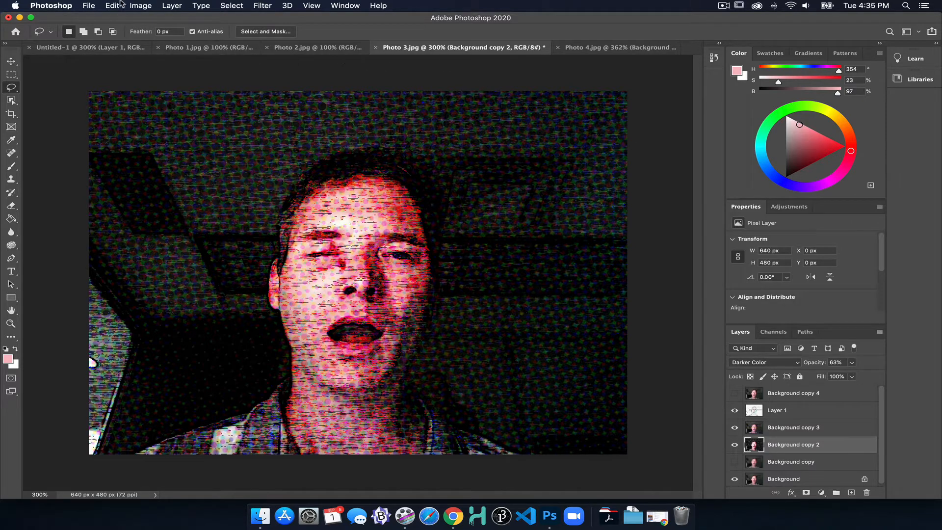
{"action": "left_click", "coordinate": [114, 5]}
{"action": "left_click", "coordinate": [115, 4]}
{"action": "key", "text": "super+a"}
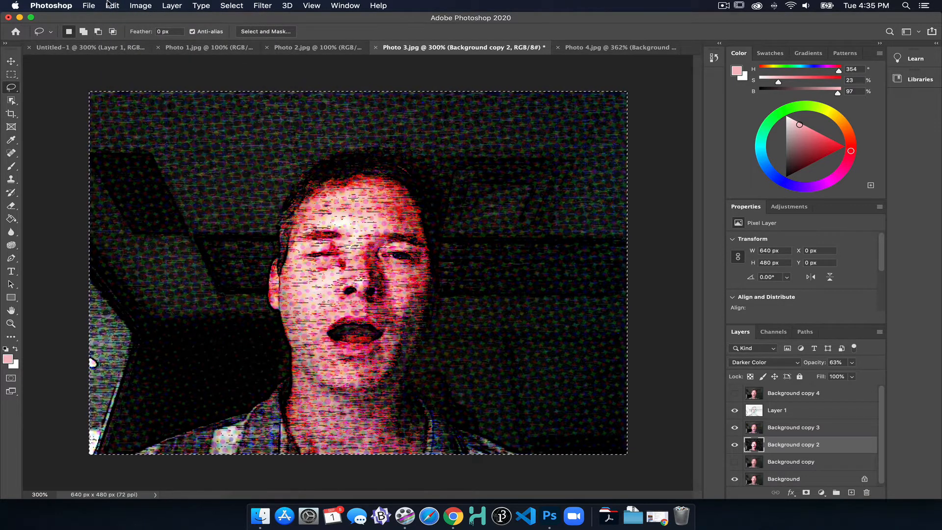
Step: Copy the visible layers of Photo 3.jpg merged and paste them into Untitled-1 as a new layer
{"action": "left_click", "coordinate": [111, 6]}
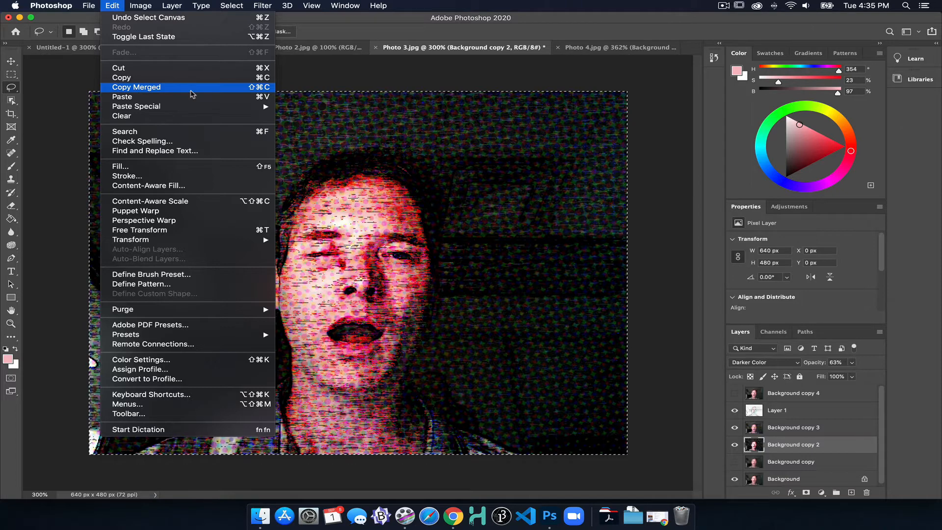
{"action": "left_click", "coordinate": [192, 94]}
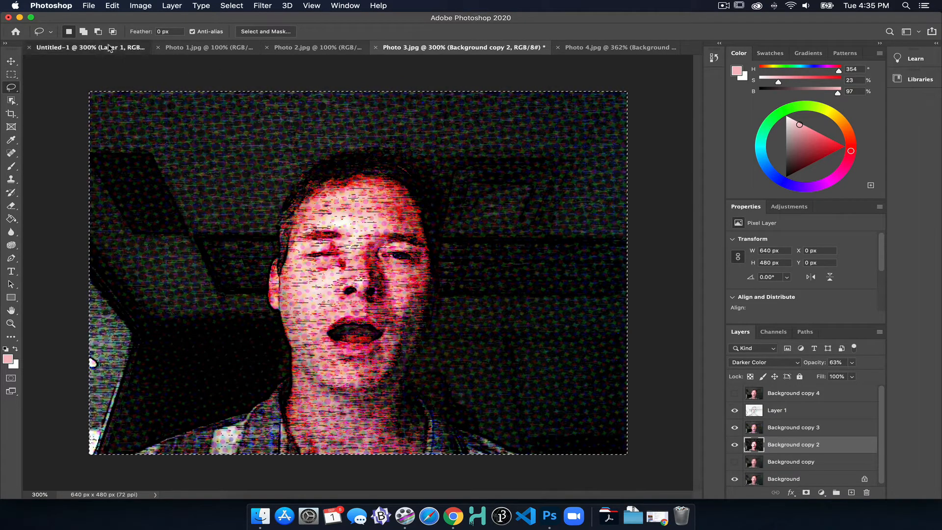
{"action": "left_click", "coordinate": [108, 48]}
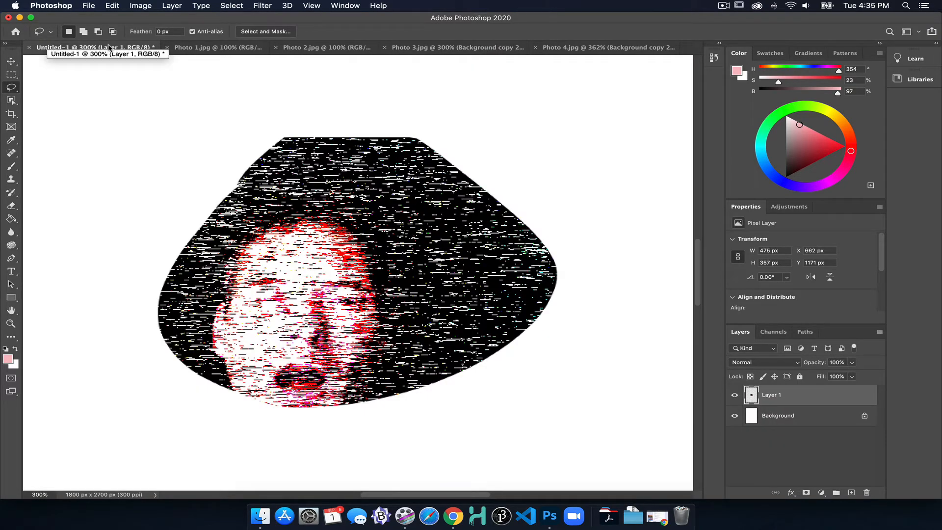
{"action": "key", "text": "super+v"}
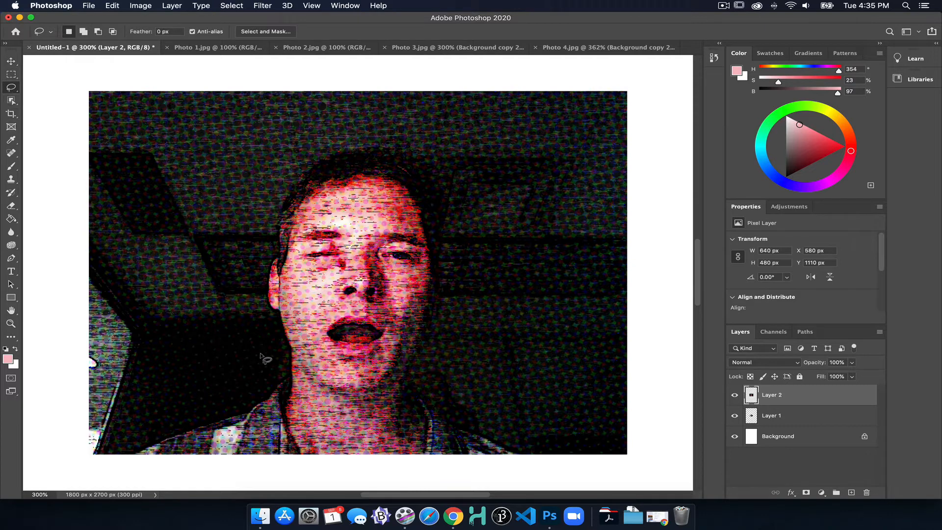
Step: Lasso the area outside the man's head and shoulders on Layer 2, delete it and clear the selection
{"action": "mouse_move", "coordinate": [104, 458]}
{"action": "left_mouse_down"}
{"action": "mouse_move", "coordinate": [146, 397]}
{"action": "mouse_move", "coordinate": [169, 387]}
{"action": "mouse_move", "coordinate": [222, 327]}
{"action": "mouse_move", "coordinate": [232, 204]}
{"action": "mouse_move", "coordinate": [263, 159]}
{"action": "mouse_move", "coordinate": [318, 135]}
{"action": "mouse_move", "coordinate": [405, 136]}
{"action": "mouse_move", "coordinate": [448, 192]}
{"action": "mouse_move", "coordinate": [450, 328]}
{"action": "mouse_move", "coordinate": [496, 432]}
{"action": "mouse_move", "coordinate": [552, 458]}
{"action": "mouse_move", "coordinate": [666, 449]}
{"action": "mouse_move", "coordinate": [675, 312]}
{"action": "mouse_move", "coordinate": [583, 2]}
{"action": "left_mouse_up"}
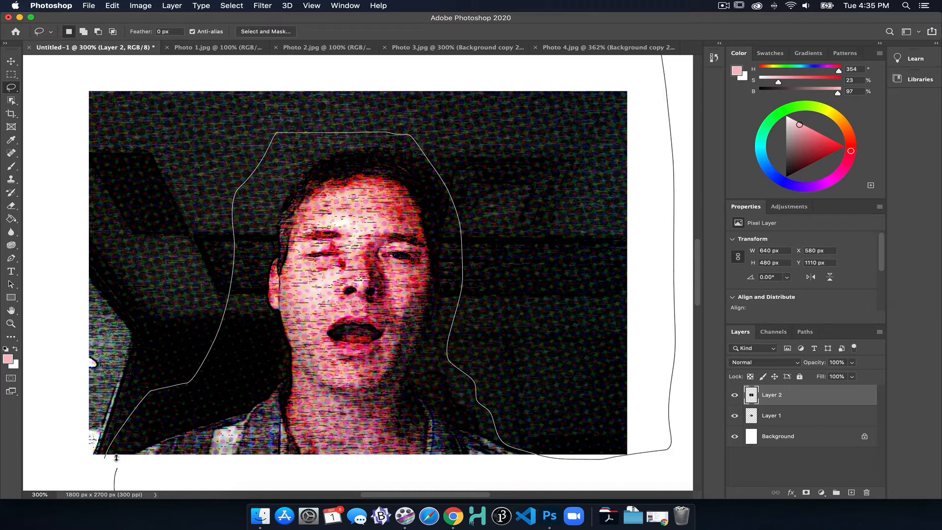
{"action": "left_click_drag", "start_coordinate": [105, 458], "coordinate": [105, 458]}
{"action": "key", "text": "BackSpace"}
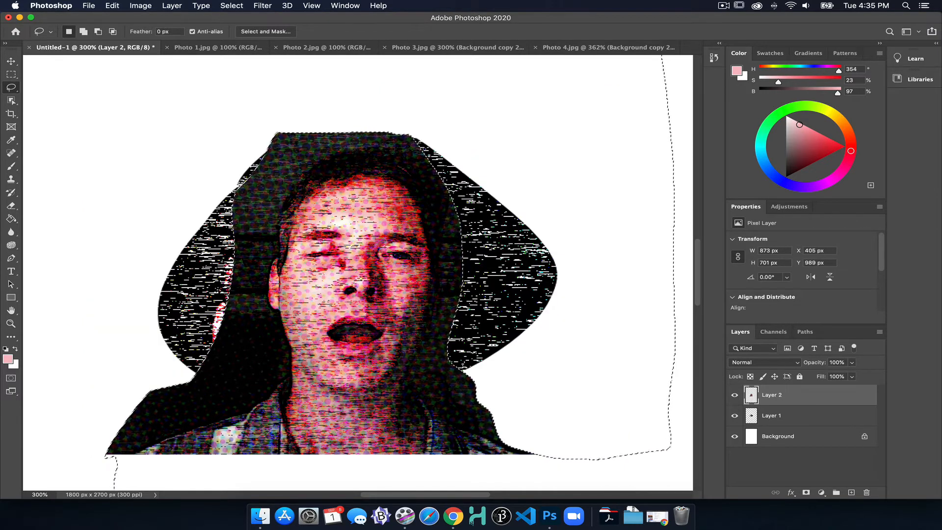
{"action": "key", "text": "super+d"}
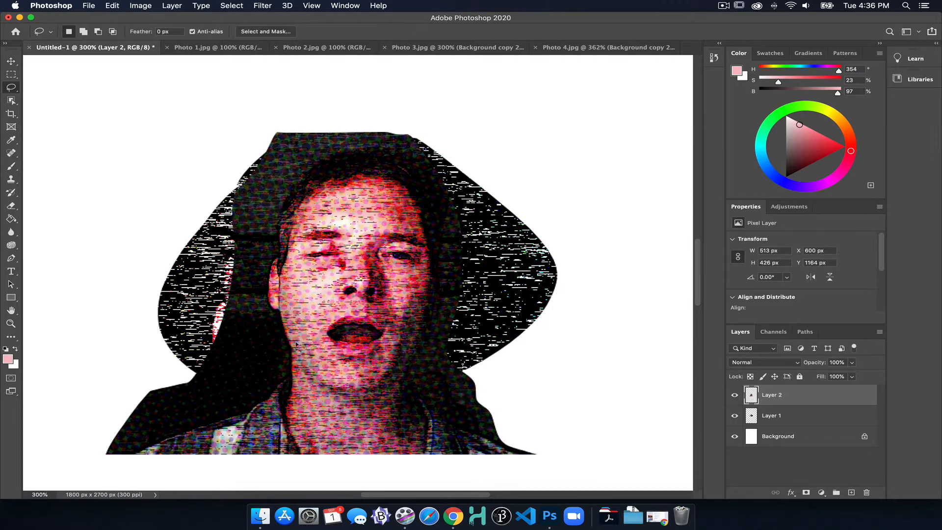
Step: Quick-select the dark background beside the man's head on Layer 2
{"action": "scroll", "coordinate": [296, 344], "scroll_direction": "left", "scroll_amount": 3}
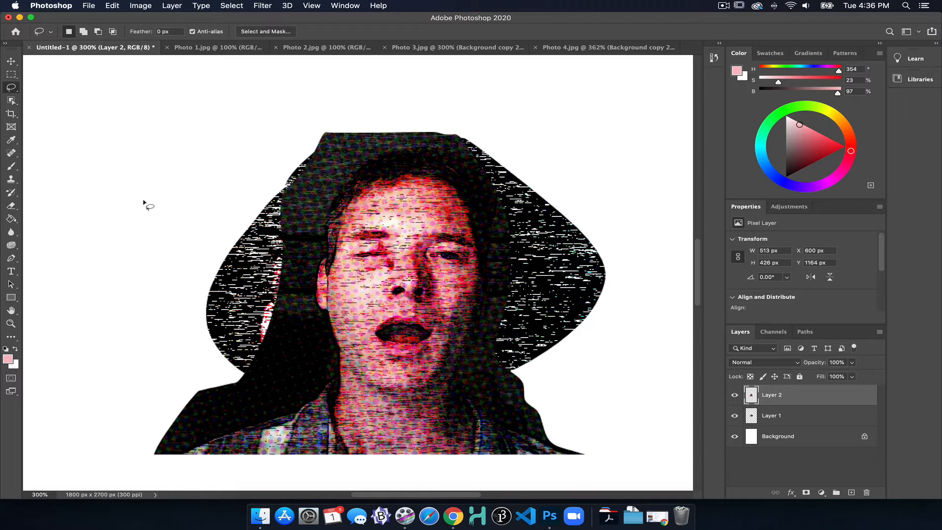
{"action": "left_click", "coordinate": [11, 101]}
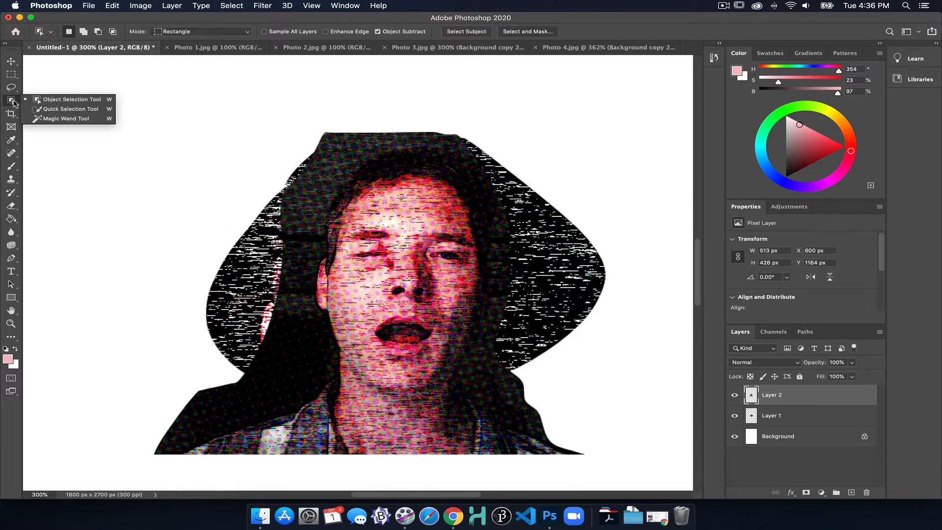
{"action": "left_click", "coordinate": [42, 112]}
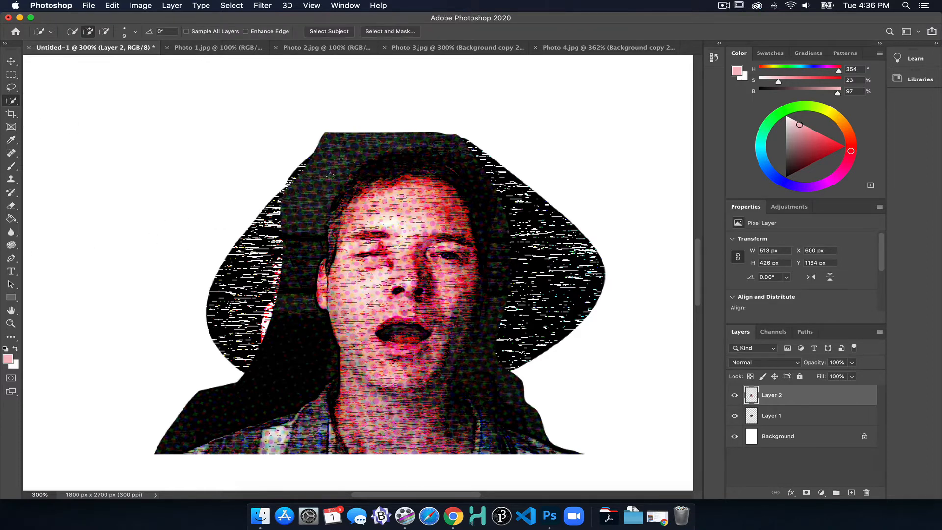
{"action": "mouse_move", "coordinate": [329, 175]}
{"action": "left_mouse_down"}
{"action": "mouse_move", "coordinate": [368, 143]}
{"action": "mouse_move", "coordinate": [336, 187]}
{"action": "mouse_move", "coordinate": [313, 298]}
{"action": "left_mouse_up"}
Step: In Photo 3.jpg, hide every layer except Background and make Background the active layer
{"action": "left_click", "coordinate": [436, 47]}
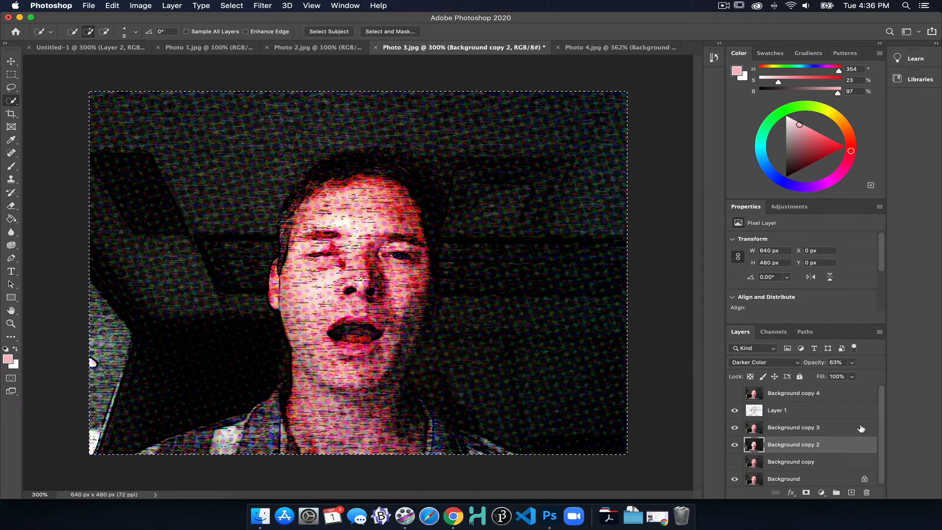
{"action": "left_click_drag", "start_coordinate": [735, 444], "coordinate": [735, 409]}
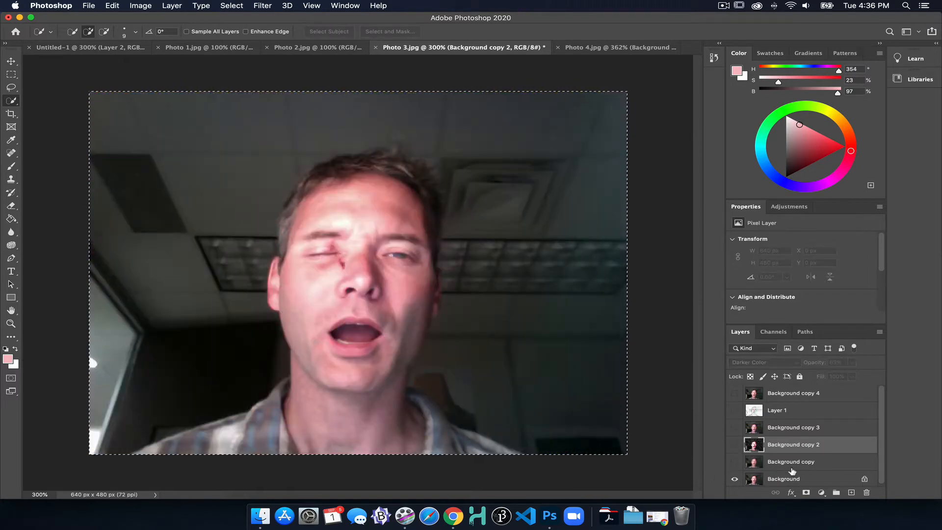
{"action": "left_click", "coordinate": [790, 477]}
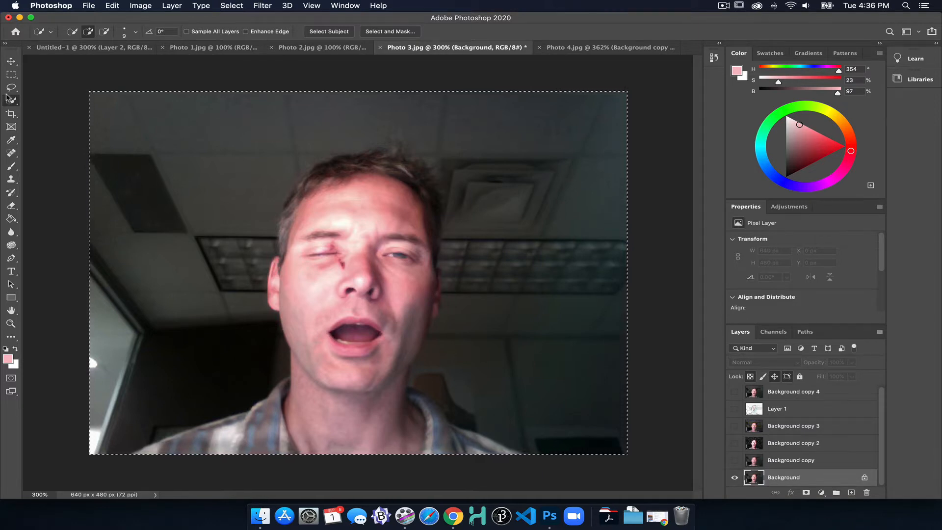
Step: Replace the whole-canvas selection with an Object Selection of the man's head and shoulders
{"action": "right_click", "coordinate": [10, 99]}
{"action": "left_click", "coordinate": [46, 99]}
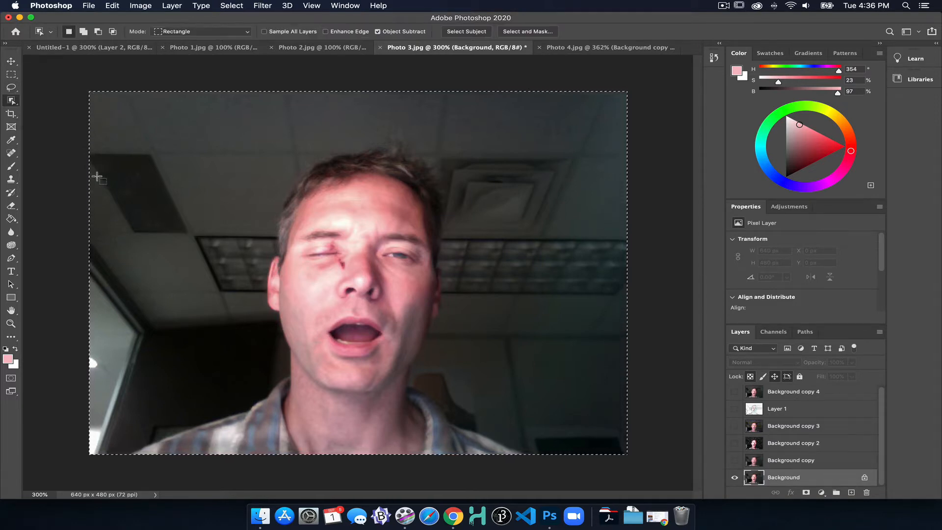
{"action": "key", "text": "super+d"}
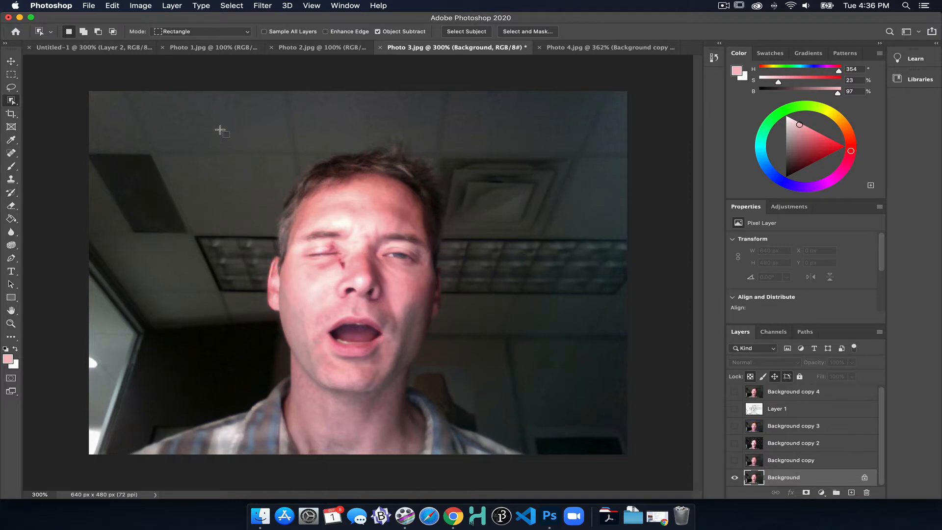
{"action": "left_click_drag", "start_coordinate": [215, 119], "coordinate": [478, 462]}
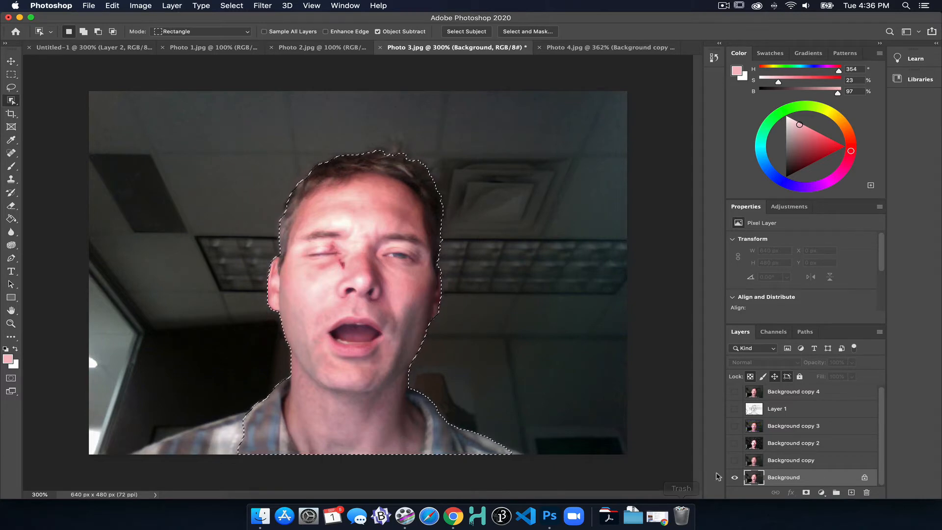
Step: Show Background copy 2, Background copy 3 and Layer 1 again, keeping the selection around the man
{"action": "left_click", "coordinate": [734, 443]}
{"action": "left_click", "coordinate": [735, 426]}
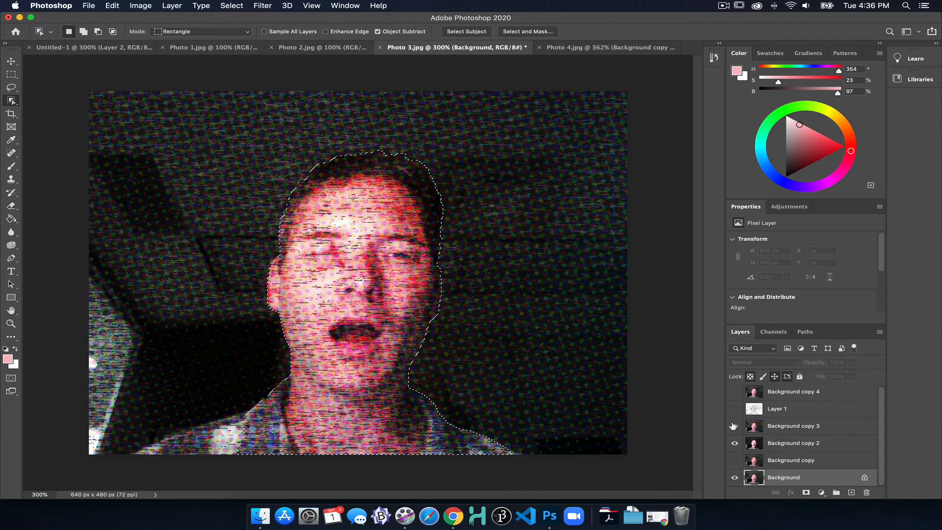
{"action": "left_click", "coordinate": [735, 408]}
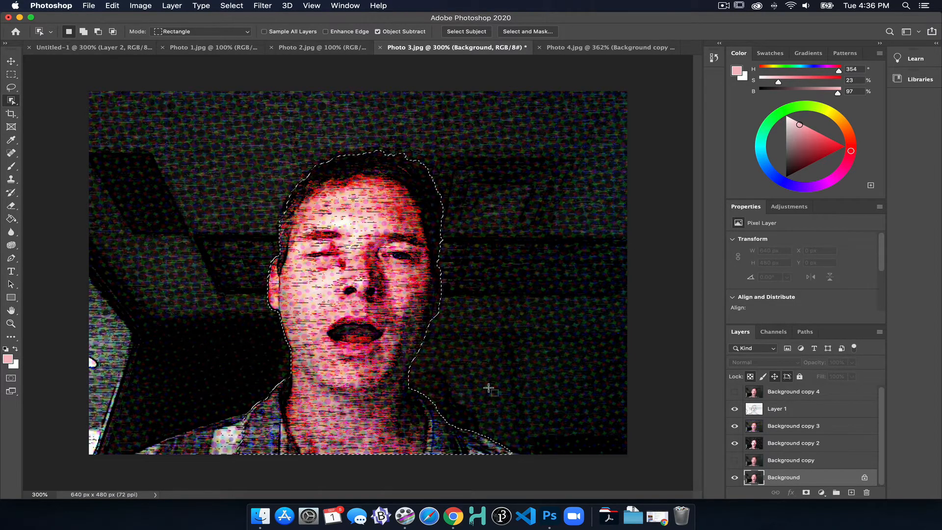
Step: Copy the selected man merged, hide Layers 1 and 2 in Untitled-1, and paste the copy there as a new layer
{"action": "left_click", "coordinate": [108, 5]}
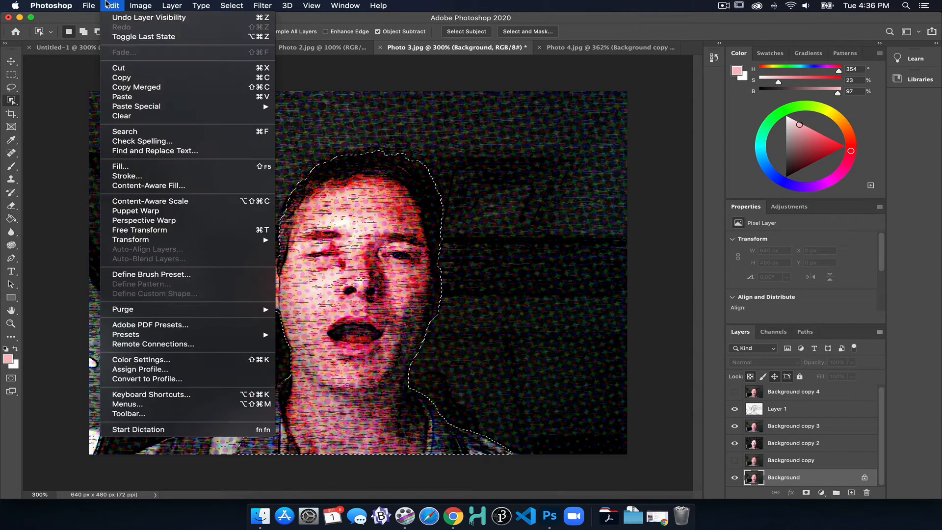
{"action": "left_click", "coordinate": [136, 87]}
{"action": "left_click", "coordinate": [104, 47]}
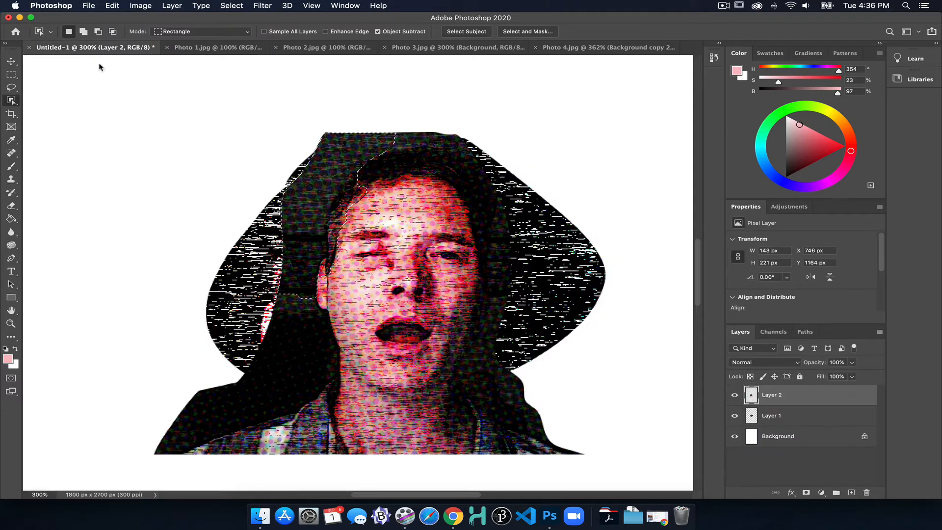
{"action": "left_click", "coordinate": [734, 396]}
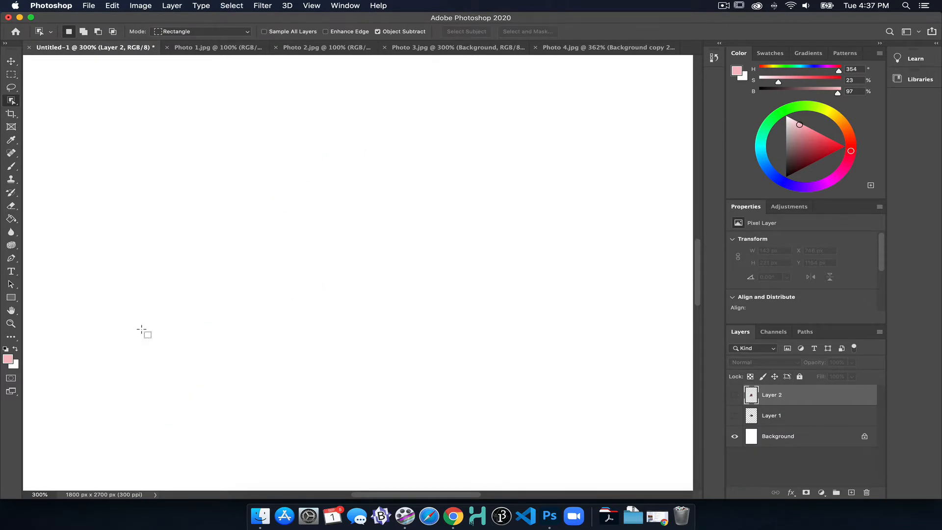
{"action": "key", "text": "super+v"}
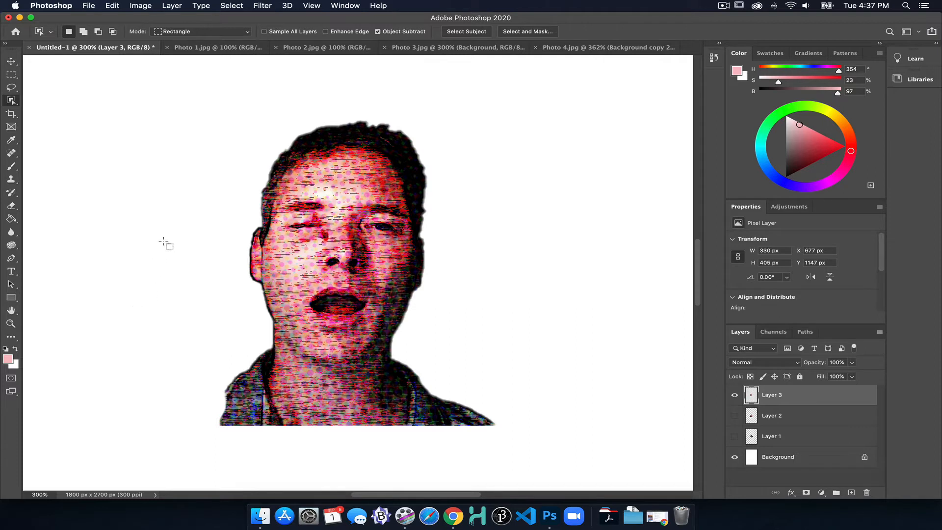
Step: Object-select the man in Photo 1.jpg and copy him into Untitled-1 as a new layer
{"action": "left_click", "coordinate": [189, 47]}
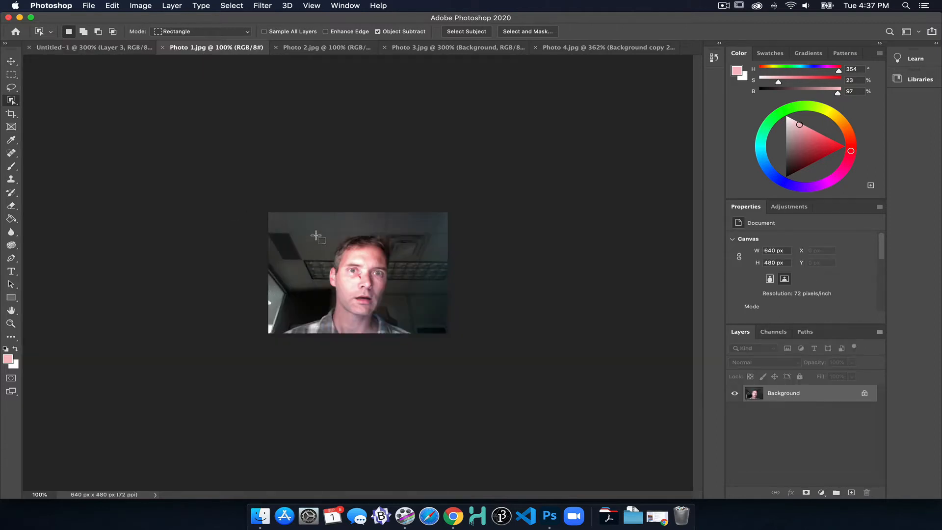
{"action": "left_click_drag", "start_coordinate": [314, 224], "coordinate": [400, 346]}
{"action": "key", "text": "super+c"}
{"action": "left_click", "coordinate": [116, 47]}
{"action": "key", "text": "super+v"}
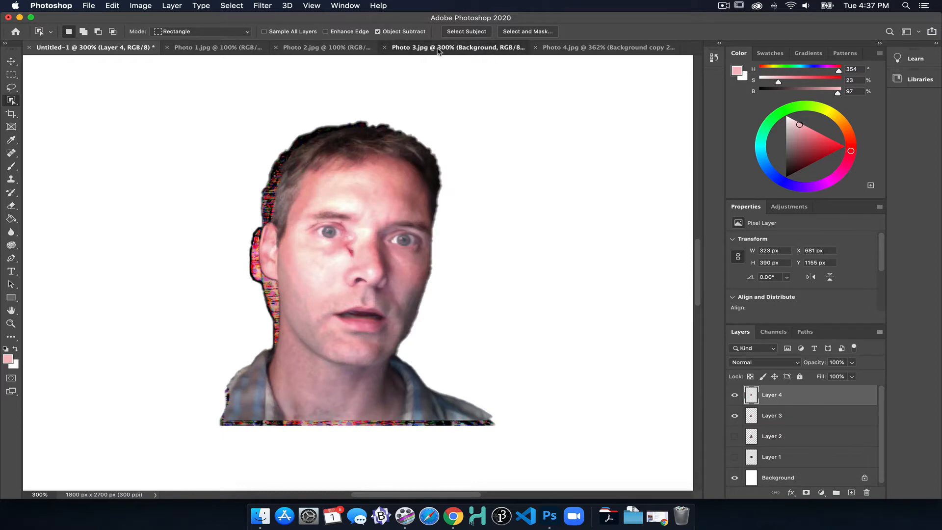
Step: Object-select the man's head and shoulders on Background copy 2 in Photo 4.jpg
{"action": "left_click", "coordinate": [457, 47]}
{"action": "left_click", "coordinate": [603, 47]}
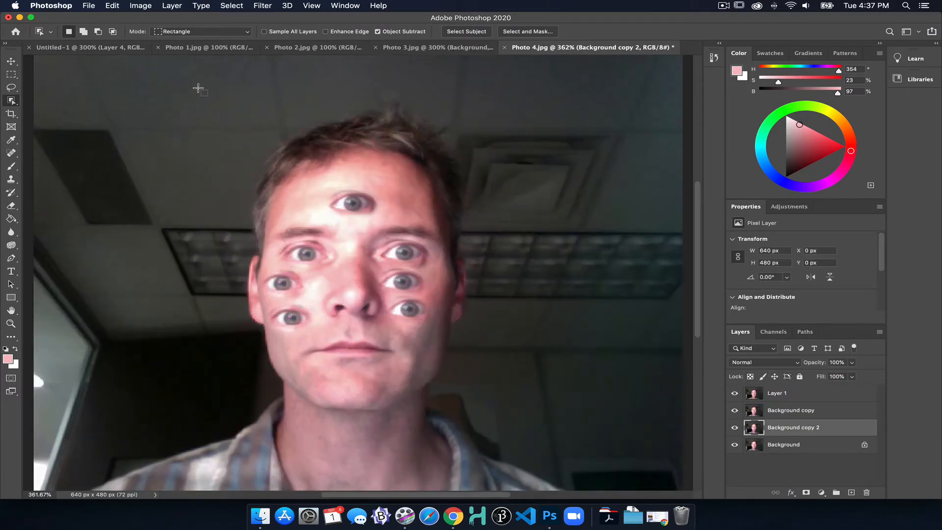
{"action": "left_click_drag", "start_coordinate": [198, 88], "coordinate": [458, 351]}
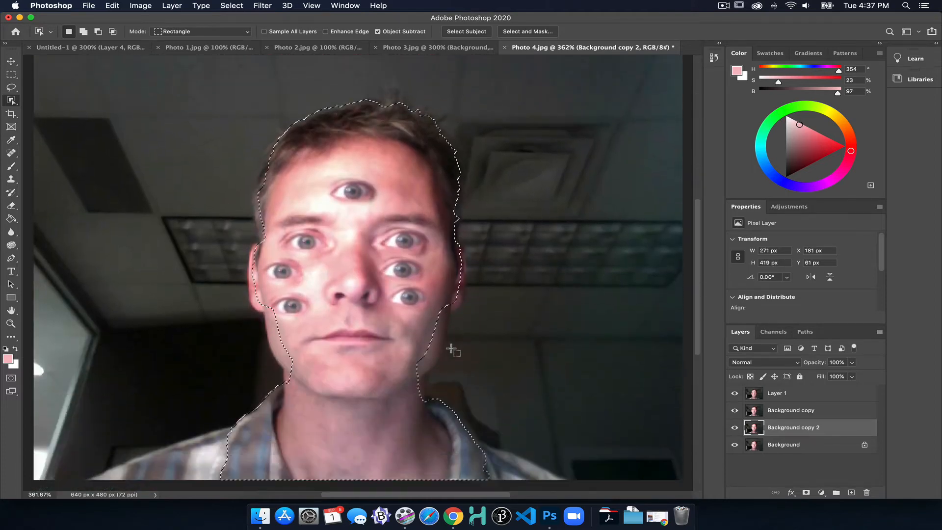
{"action": "scroll", "coordinate": [451, 348], "scroll_direction": "down", "scroll_amount": 1}
{"action": "scroll", "coordinate": [373, 357], "scroll_direction": "down", "scroll_amount": 2}
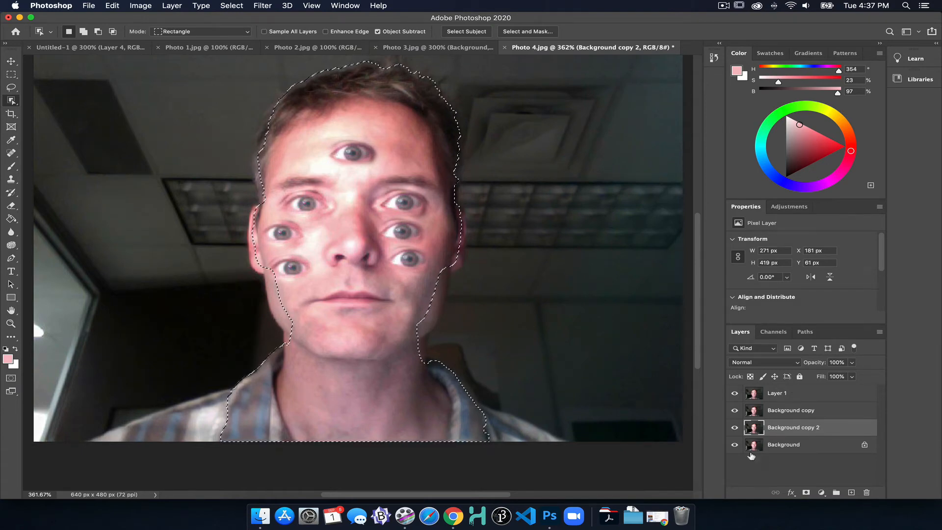
Step: Hide Layer 1 and Background copy in Photo 4.jpg, then copy the selected man into Untitled-1 as a new layer
{"action": "left_click_drag", "start_coordinate": [734, 392], "coordinate": [734, 411]}
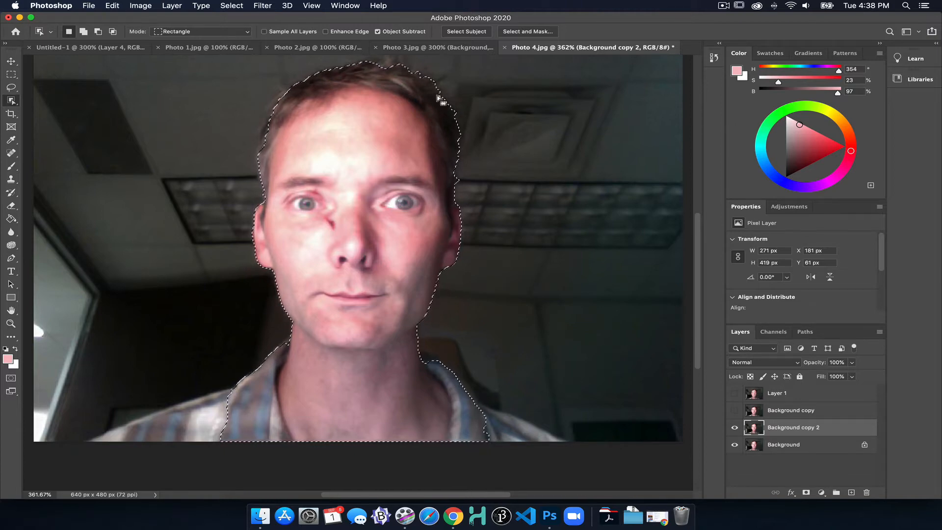
{"action": "left_click", "coordinate": [124, 46]}
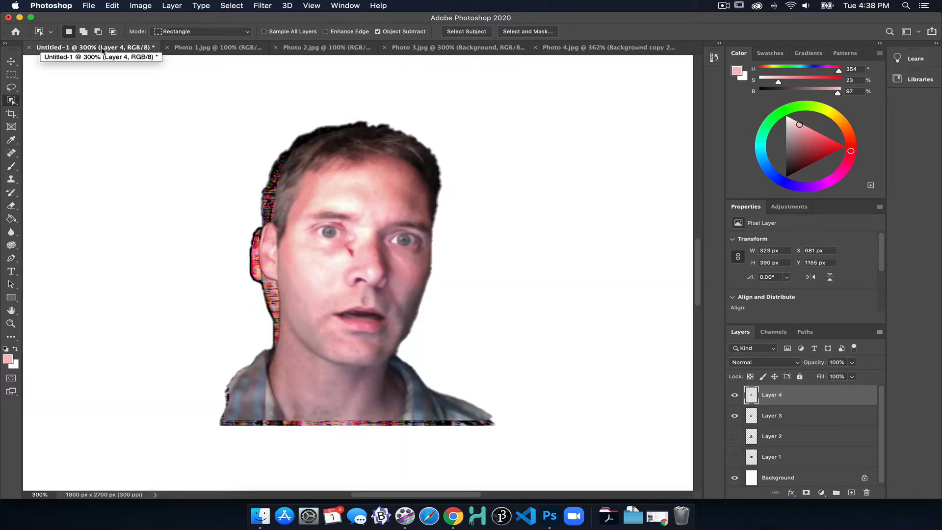
{"action": "key", "text": "super+v"}
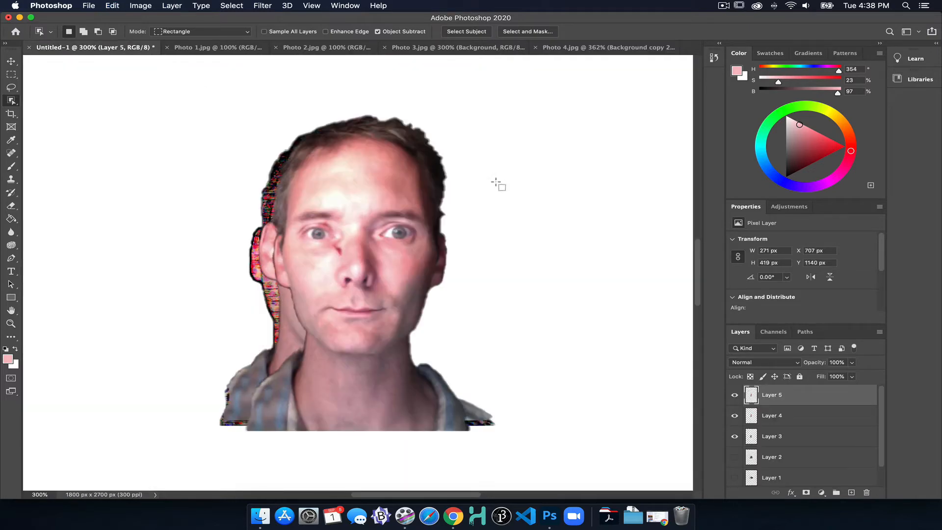
Step: Move the Photo 1 cut-out to the left of the filtered face and the Photo 4 cut-out to its right
{"action": "key", "text": "v"}
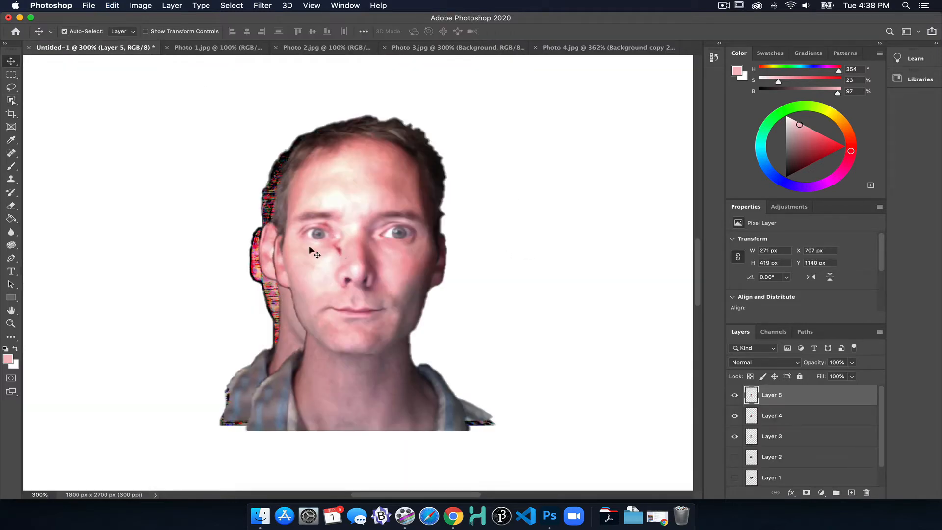
{"action": "left_click_drag", "start_coordinate": [354, 254], "coordinate": [166, 271]}
{"action": "left_click_drag", "start_coordinate": [555, 208], "coordinate": [439, 220]}
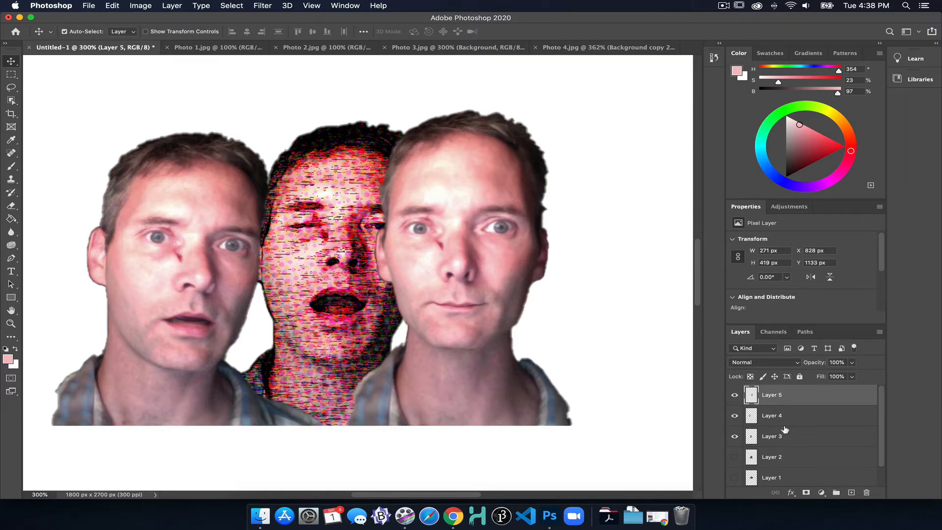
{"action": "left_click", "coordinate": [767, 364]}
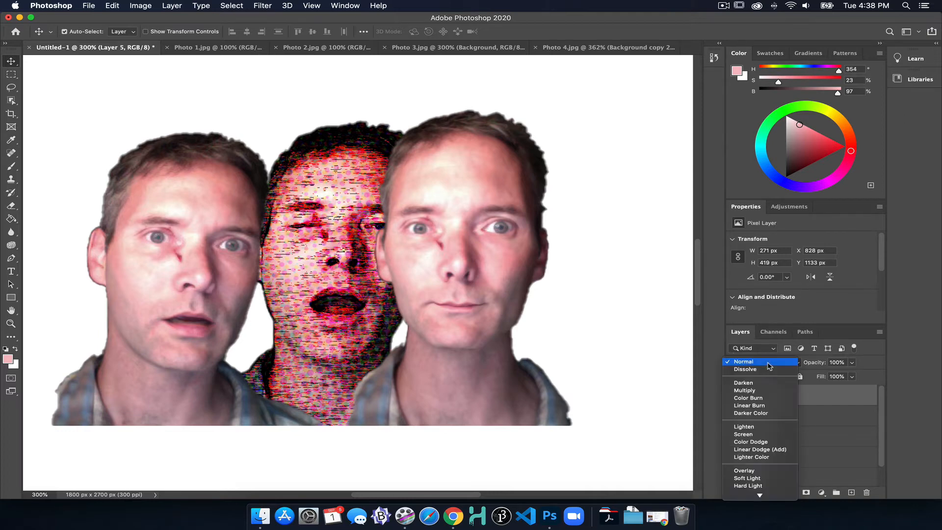
{"action": "left_click", "coordinate": [650, 354]}
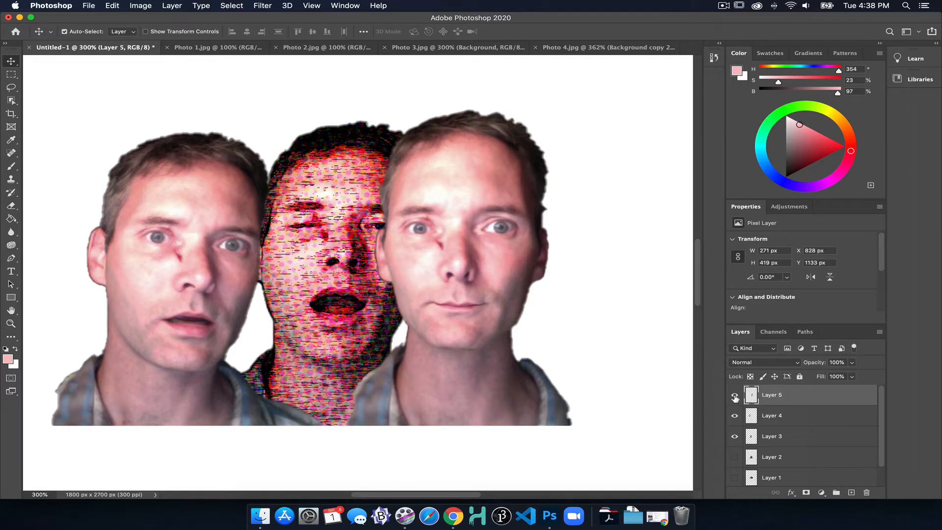
Step: Add a layer mask to Layer 5 and ready the Brush tool with black as the foreground color
{"action": "left_click", "coordinate": [806, 493]}
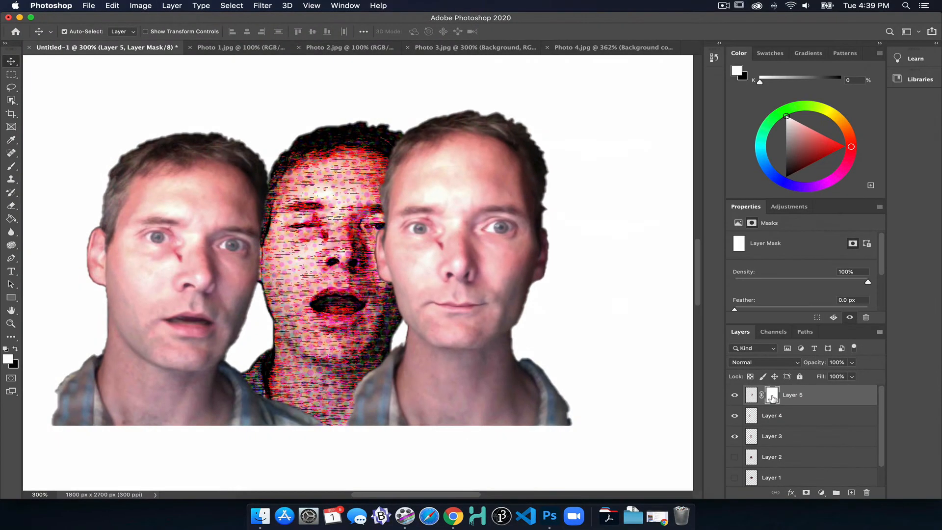
{"action": "key", "text": "b"}
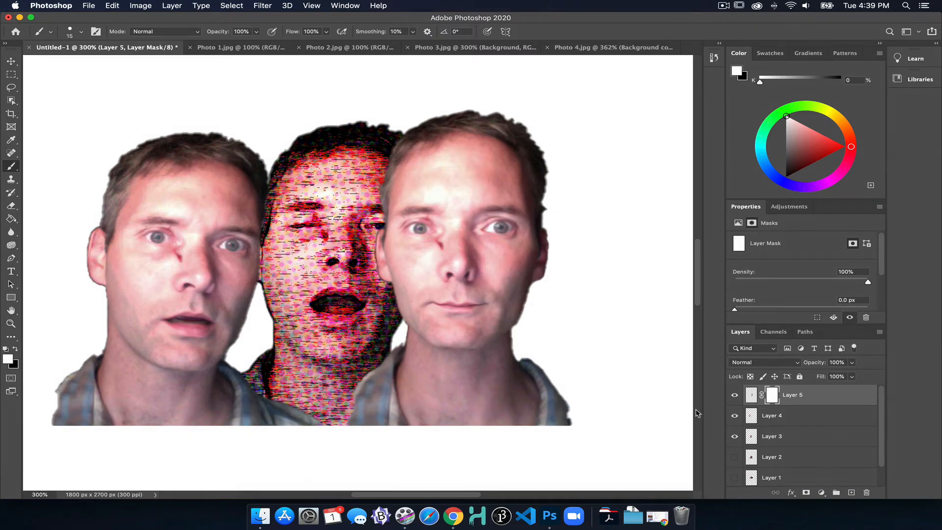
{"action": "key", "text": "x"}
Step: With Layer 5's mask active, try several hues on the color wheel, ending on a 62% gray foreground
{"action": "left_click", "coordinate": [789, 109]}
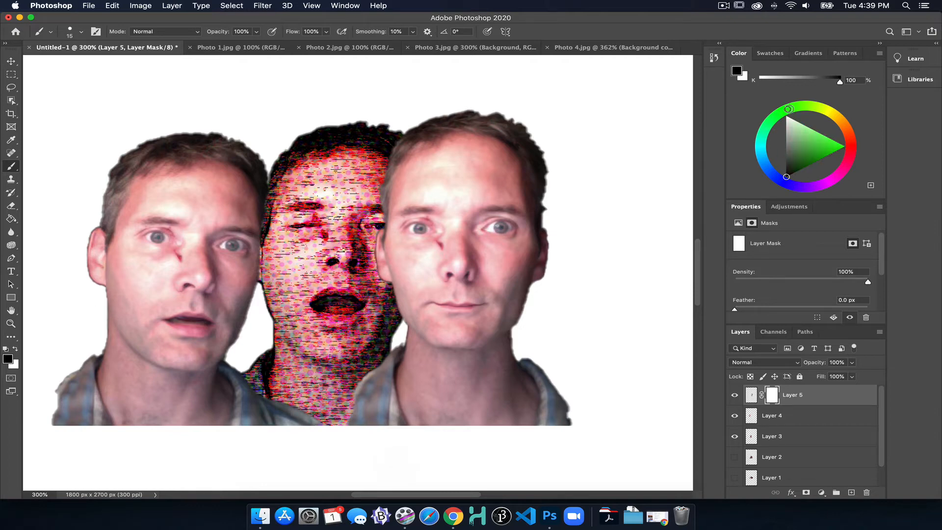
{"action": "left_click", "coordinate": [832, 113]}
{"action": "left_click", "coordinate": [827, 146]}
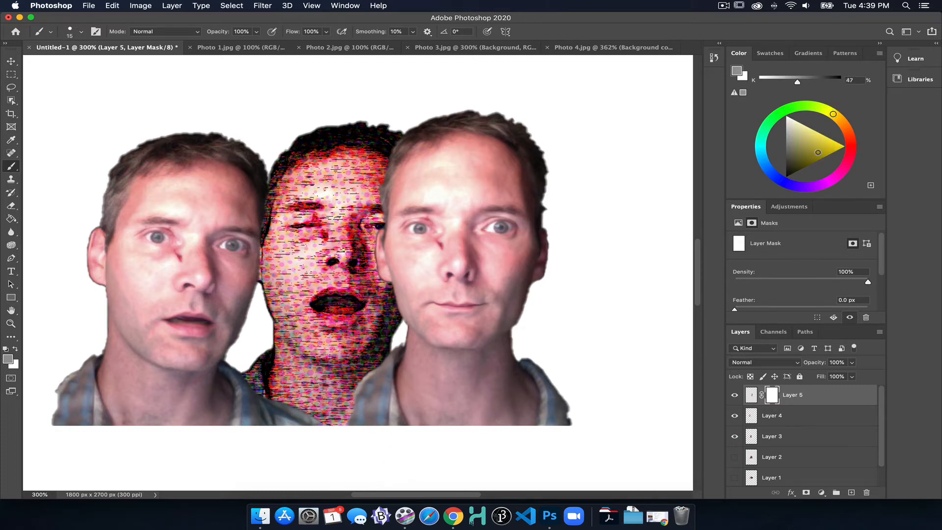
{"action": "left_click", "coordinate": [847, 161]}
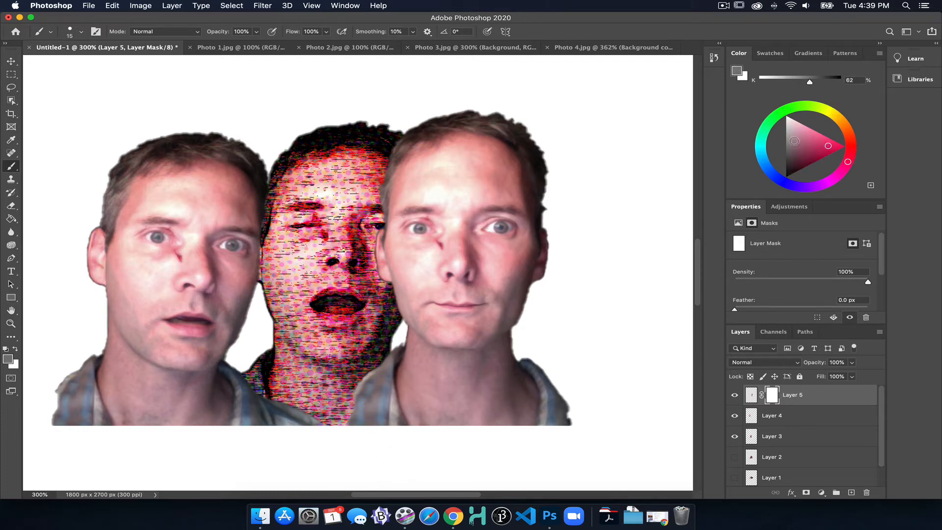
Step: Activate Layer 5's image, set the foreground color to magenta (H 316, S 100, B 100), and reactivate the layer mask
{"action": "left_click", "coordinate": [750, 396]}
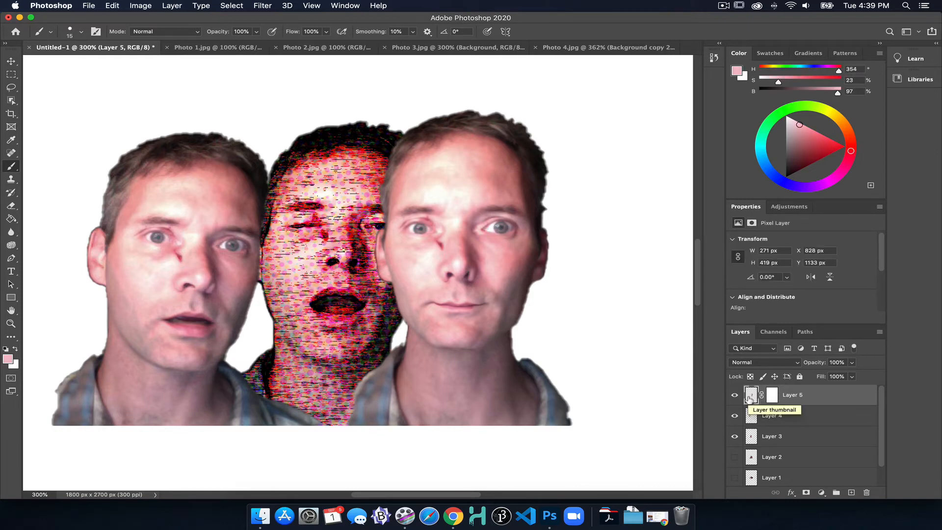
{"action": "left_click", "coordinate": [839, 176]}
{"action": "left_click", "coordinate": [828, 136]}
{"action": "left_click_drag", "start_coordinate": [828, 136], "coordinate": [882, 162]}
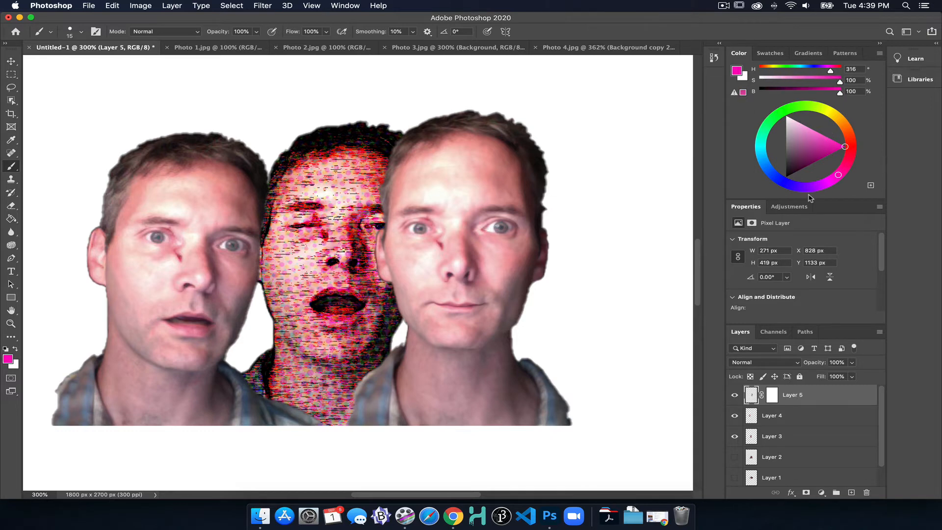
{"action": "left_click", "coordinate": [773, 395]}
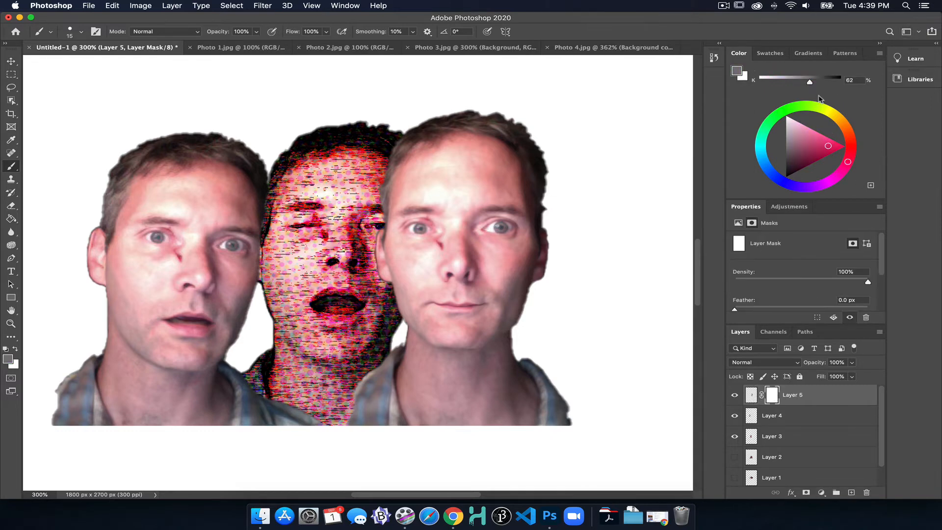
Step: With a black foreground and a 50 px brush, paint on Layer 5's mask where the plain face overlaps the filtered face
{"action": "left_click_drag", "start_coordinate": [810, 84], "coordinate": [840, 81]}
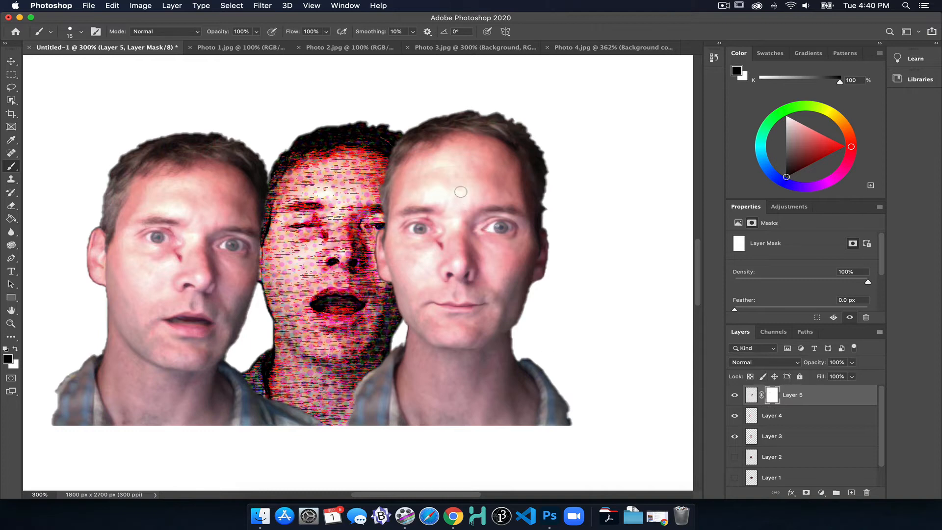
{"action": "key", "text": "bracketright"}
{"action": "key", "text": "bracketright"}
{"action": "key", "text": "bracketright"}
{"action": "key", "text": "bracketright"}
{"action": "mouse_move", "coordinate": [395, 156]}
{"action": "left_mouse_down"}
{"action": "mouse_move", "coordinate": [405, 218]}
{"action": "mouse_move", "coordinate": [387, 298]}
{"action": "mouse_move", "coordinate": [398, 297]}
{"action": "mouse_move", "coordinate": [411, 263]}
{"action": "mouse_move", "coordinate": [416, 207]}
{"action": "mouse_move", "coordinate": [412, 173]}
{"action": "mouse_move", "coordinate": [385, 148]}
{"action": "mouse_move", "coordinate": [400, 138]}
{"action": "mouse_move", "coordinate": [414, 168]}
{"action": "mouse_move", "coordinate": [414, 215]}
{"action": "mouse_move", "coordinate": [412, 253]}
{"action": "mouse_move", "coordinate": [386, 311]}
{"action": "mouse_move", "coordinate": [402, 294]}
{"action": "left_mouse_up"}
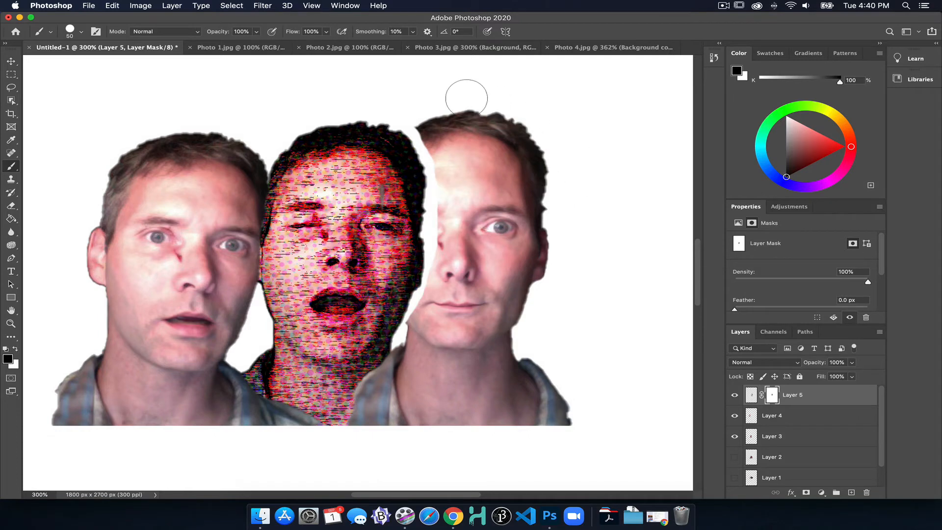
Step: Paint black horizontal bands on Layer 5's mask across the hair, forehead, nose, neck and shoulders
{"action": "left_click", "coordinate": [434, 129]}
{"action": "left_click_drag", "start_coordinate": [462, 129], "coordinate": [582, 134]}
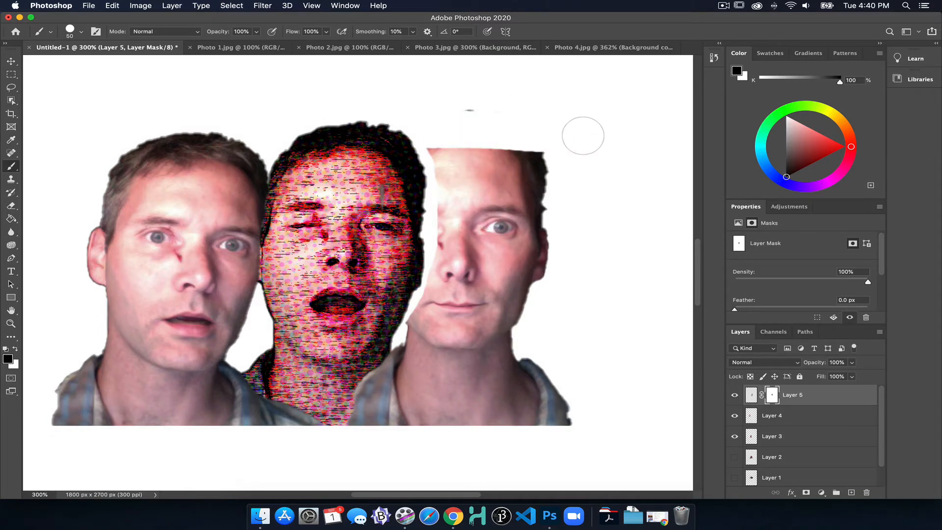
{"action": "left_click_drag", "start_coordinate": [580, 198], "coordinate": [436, 197]}
{"action": "left_click_drag", "start_coordinate": [436, 261], "coordinate": [531, 264]}
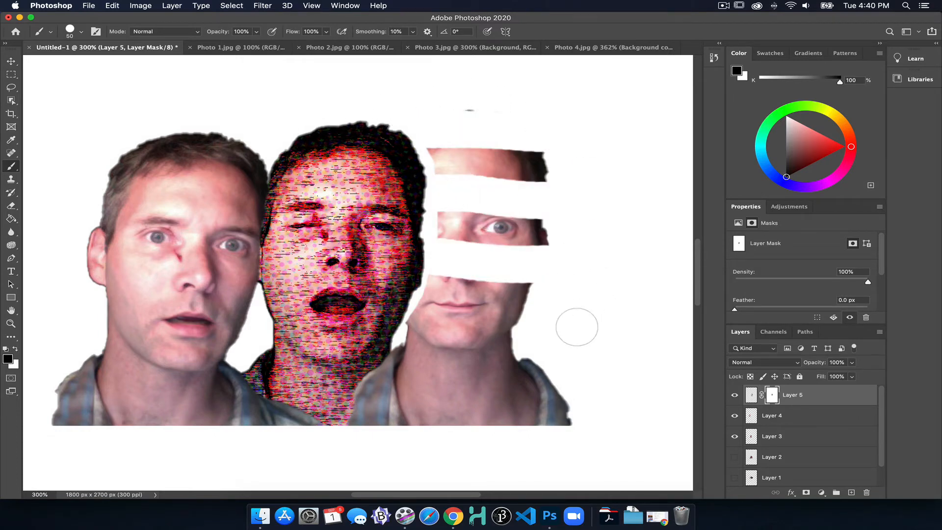
{"action": "mouse_move", "coordinate": [583, 360]}
{"action": "left_mouse_down"}
{"action": "mouse_move", "coordinate": [392, 358]}
{"action": "mouse_move", "coordinate": [255, 343]}
{"action": "left_mouse_up"}
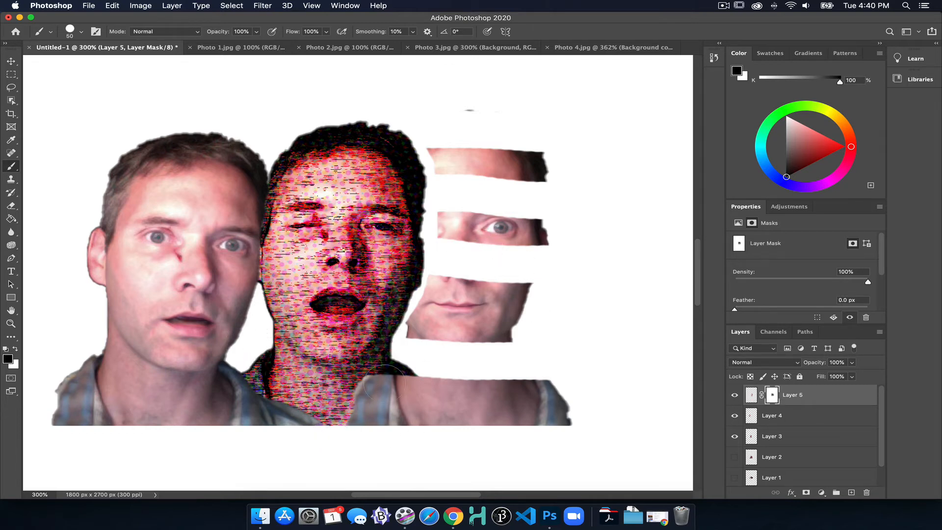
{"action": "mouse_move", "coordinate": [384, 384]}
{"action": "left_mouse_down"}
{"action": "mouse_move", "coordinate": [355, 380]}
{"action": "mouse_move", "coordinate": [560, 384]}
{"action": "mouse_move", "coordinate": [511, 386]}
{"action": "left_mouse_up"}
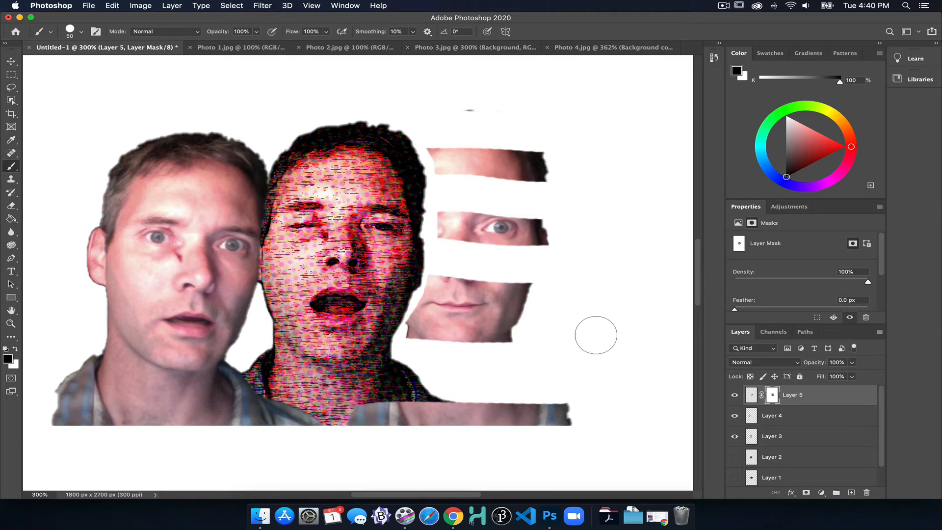
Step: Switch the foreground to white and paint over the banded areas of Layer 5's mask to restore the hidden portrait
{"action": "key", "text": "x"}
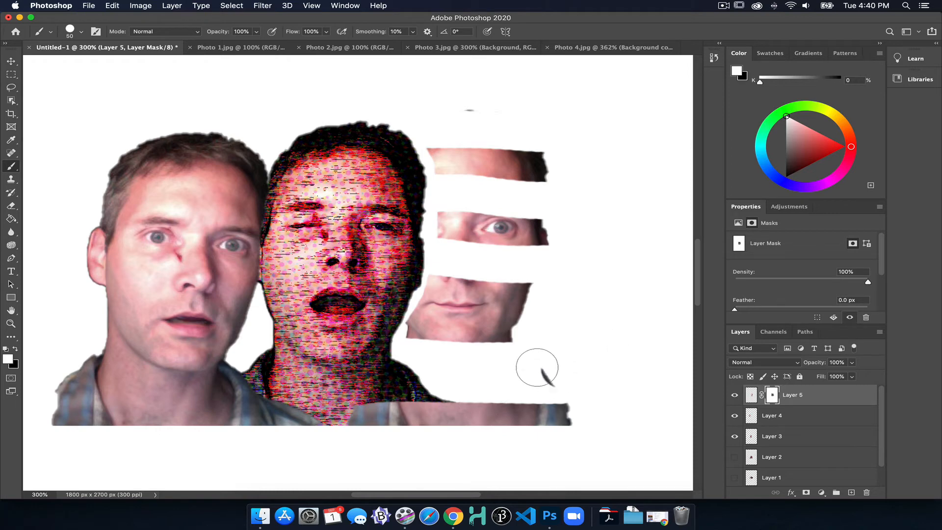
{"action": "mouse_move", "coordinate": [536, 369]}
{"action": "left_mouse_down"}
{"action": "mouse_move", "coordinate": [375, 360]}
{"action": "mouse_move", "coordinate": [427, 338]}
{"action": "mouse_move", "coordinate": [563, 351]}
{"action": "mouse_move", "coordinate": [543, 395]}
{"action": "mouse_move", "coordinate": [407, 390]}
{"action": "left_mouse_up"}
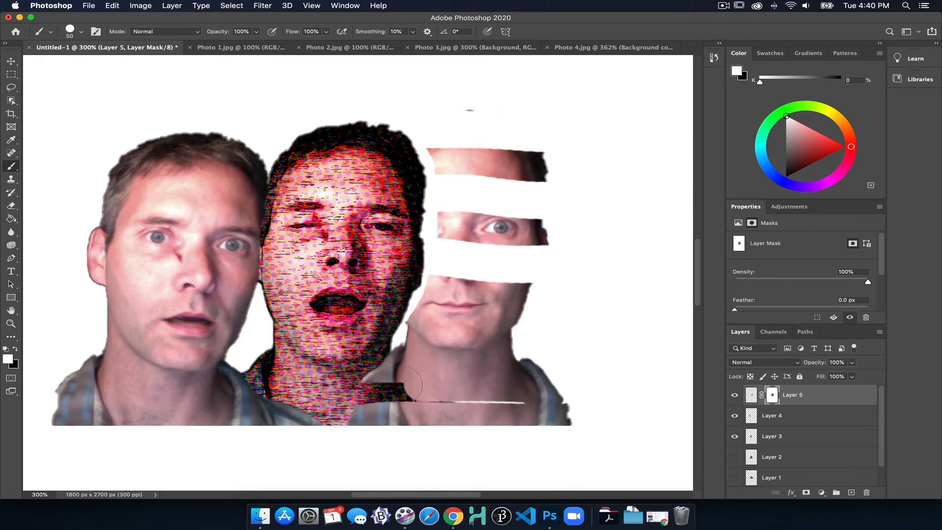
{"action": "mouse_move", "coordinate": [543, 391]}
{"action": "left_mouse_down"}
{"action": "mouse_move", "coordinate": [474, 223]}
{"action": "mouse_move", "coordinate": [451, 246]}
{"action": "mouse_move", "coordinate": [415, 345]}
{"action": "mouse_move", "coordinate": [440, 305]}
{"action": "mouse_move", "coordinate": [448, 250]}
{"action": "mouse_move", "coordinate": [435, 138]}
{"action": "mouse_move", "coordinate": [482, 107]}
{"action": "mouse_move", "coordinate": [541, 161]}
{"action": "mouse_move", "coordinate": [520, 171]}
{"action": "mouse_move", "coordinate": [435, 150]}
{"action": "mouse_move", "coordinate": [464, 132]}
{"action": "mouse_move", "coordinate": [472, 140]}
{"action": "mouse_move", "coordinate": [501, 230]}
{"action": "mouse_move", "coordinate": [482, 282]}
{"action": "mouse_move", "coordinate": [528, 203]}
{"action": "mouse_move", "coordinate": [517, 186]}
{"action": "mouse_move", "coordinate": [533, 183]}
{"action": "mouse_move", "coordinate": [545, 211]}
{"action": "mouse_move", "coordinate": [534, 274]}
{"action": "mouse_move", "coordinate": [519, 277]}
{"action": "mouse_move", "coordinate": [480, 170]}
{"action": "mouse_move", "coordinate": [454, 297]}
{"action": "mouse_move", "coordinate": [453, 359]}
{"action": "mouse_move", "coordinate": [468, 386]}
{"action": "mouse_move", "coordinate": [425, 394]}
{"action": "mouse_move", "coordinate": [521, 402]}
{"action": "left_mouse_up"}
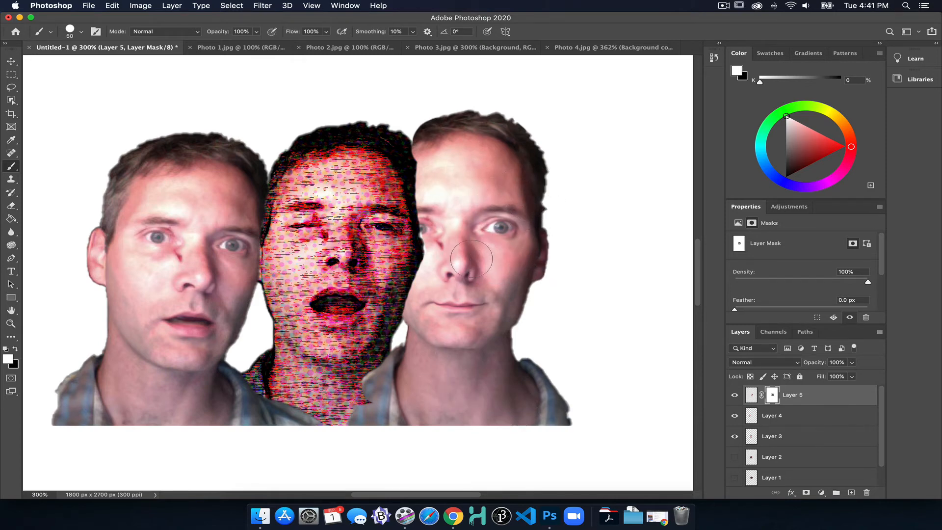
Step: Refine the boundary between the filtered face and the Photo 4 face on Layer 5's mask, alternating white and black strokes
{"action": "mouse_move", "coordinate": [461, 251]}
{"action": "left_mouse_down"}
{"action": "mouse_move", "coordinate": [437, 190]}
{"action": "mouse_move", "coordinate": [436, 231]}
{"action": "mouse_move", "coordinate": [434, 172]}
{"action": "mouse_move", "coordinate": [423, 156]}
{"action": "mouse_move", "coordinate": [431, 245]}
{"action": "mouse_move", "coordinate": [422, 319]}
{"action": "mouse_move", "coordinate": [427, 304]}
{"action": "left_mouse_up"}
{"action": "key", "text": "x"}
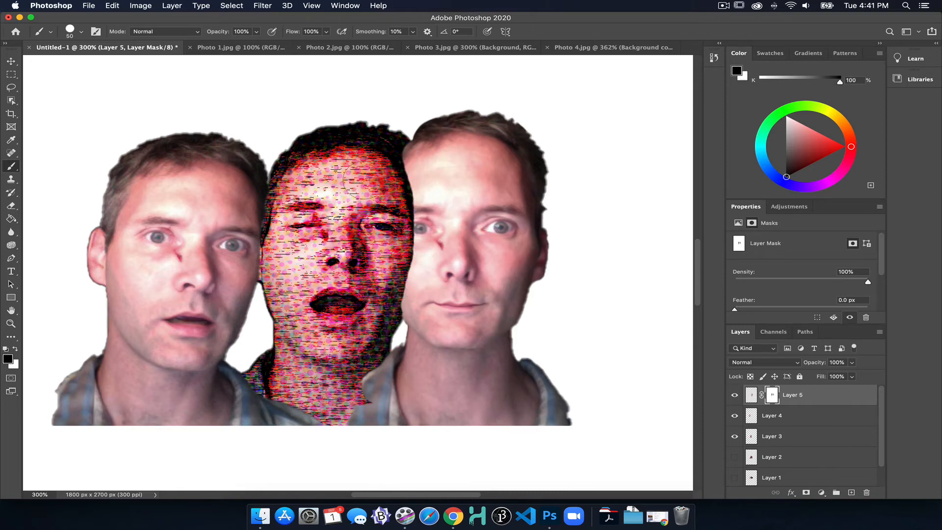
{"action": "mouse_move", "coordinate": [401, 160]}
{"action": "left_mouse_down"}
{"action": "mouse_move", "coordinate": [409, 253]}
{"action": "mouse_move", "coordinate": [395, 309]}
{"action": "mouse_move", "coordinate": [382, 314]}
{"action": "left_mouse_up"}
{"action": "key", "text": "x"}
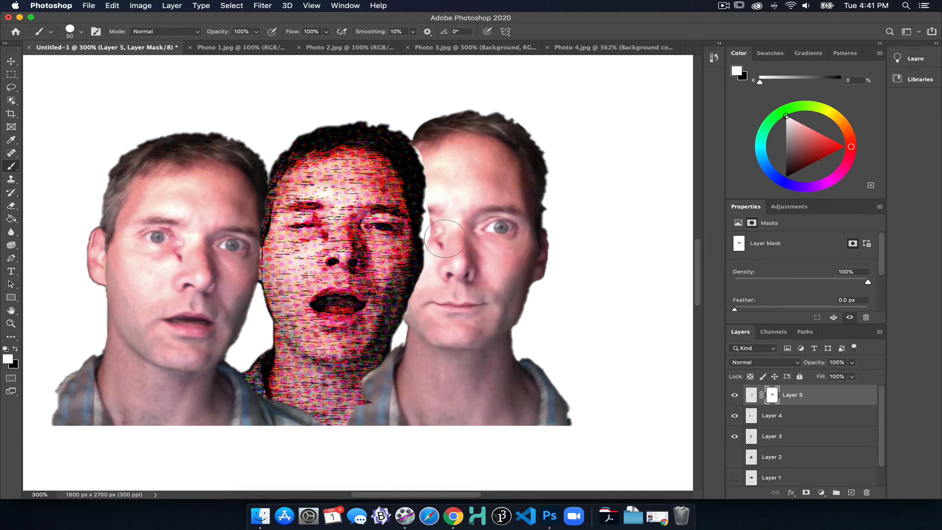
{"action": "left_click_drag", "start_coordinate": [443, 233], "coordinate": [435, 142]}
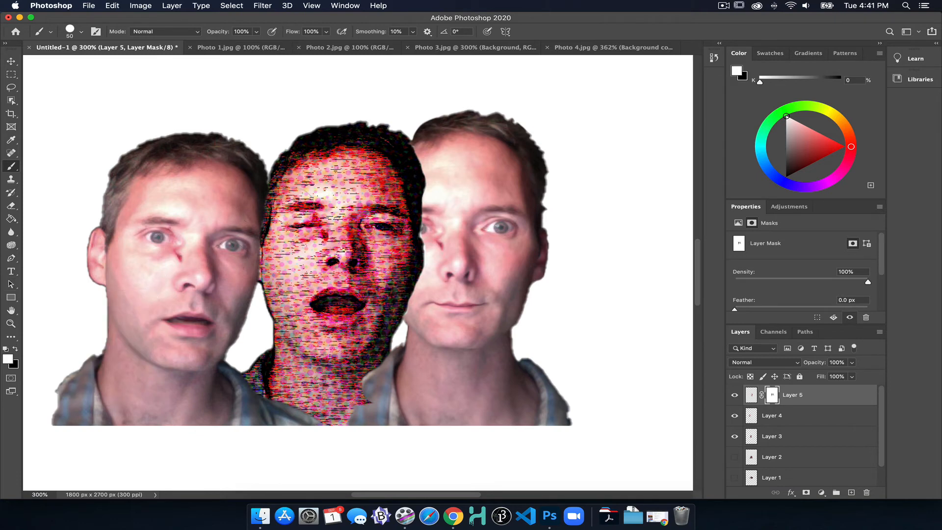
Step: Move the Photo 1 cut-out on Layer 4 partly over the filtered face and add a layer mask to it
{"action": "key", "text": "v"}
{"action": "left_click_drag", "start_coordinate": [162, 239], "coordinate": [246, 238]}
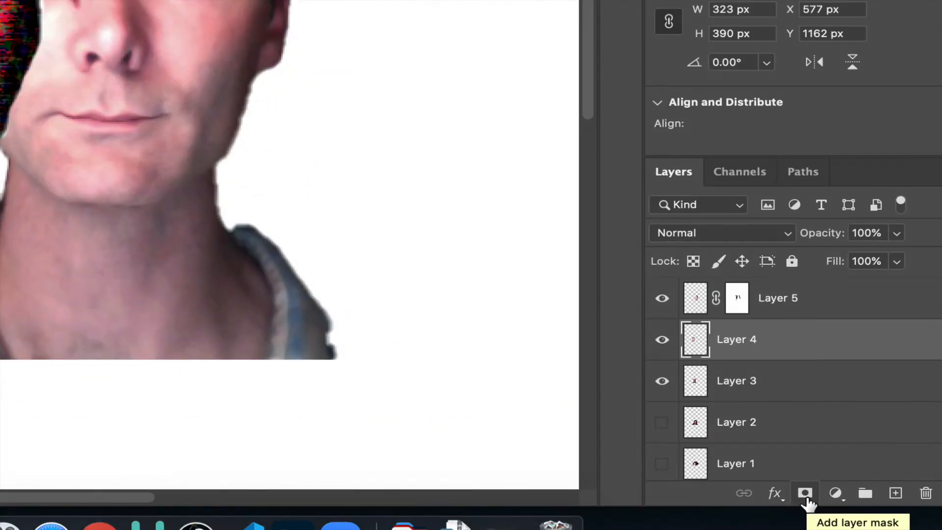
{"action": "left_click", "coordinate": [805, 493]}
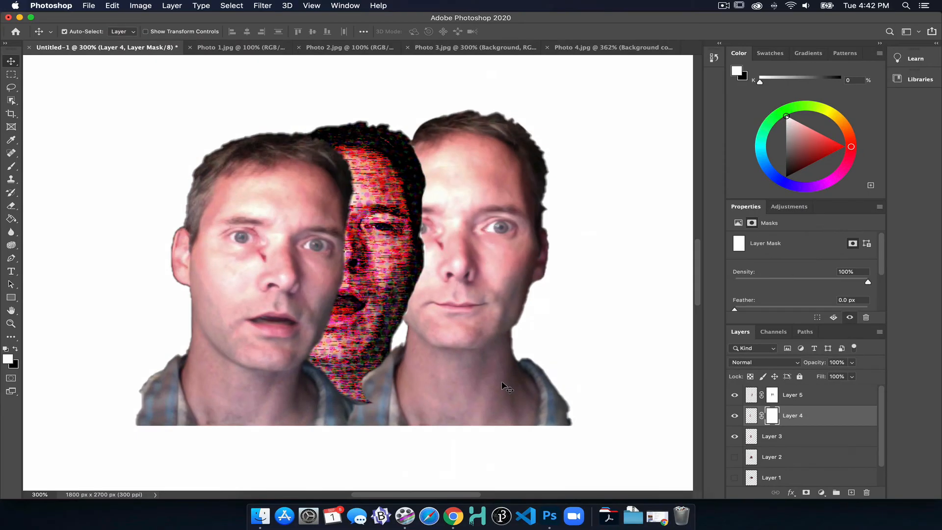
Step: Paint on Layer 4's mask with a 56% gray brush to make the overlap and the inner half of the face semi-transparent
{"action": "left_click", "coordinate": [805, 80]}
{"action": "key", "text": "b"}
{"action": "mouse_move", "coordinate": [337, 173]}
{"action": "left_mouse_down"}
{"action": "mouse_move", "coordinate": [335, 204]}
{"action": "mouse_move", "coordinate": [363, 209]}
{"action": "mouse_move", "coordinate": [336, 260]}
{"action": "mouse_move", "coordinate": [324, 341]}
{"action": "mouse_move", "coordinate": [321, 150]}
{"action": "mouse_move", "coordinate": [292, 236]}
{"action": "mouse_move", "coordinate": [308, 129]}
{"action": "mouse_move", "coordinate": [265, 228]}
{"action": "mouse_move", "coordinate": [260, 278]}
{"action": "mouse_move", "coordinate": [265, 296]}
{"action": "mouse_move", "coordinate": [307, 324]}
{"action": "left_mouse_up"}
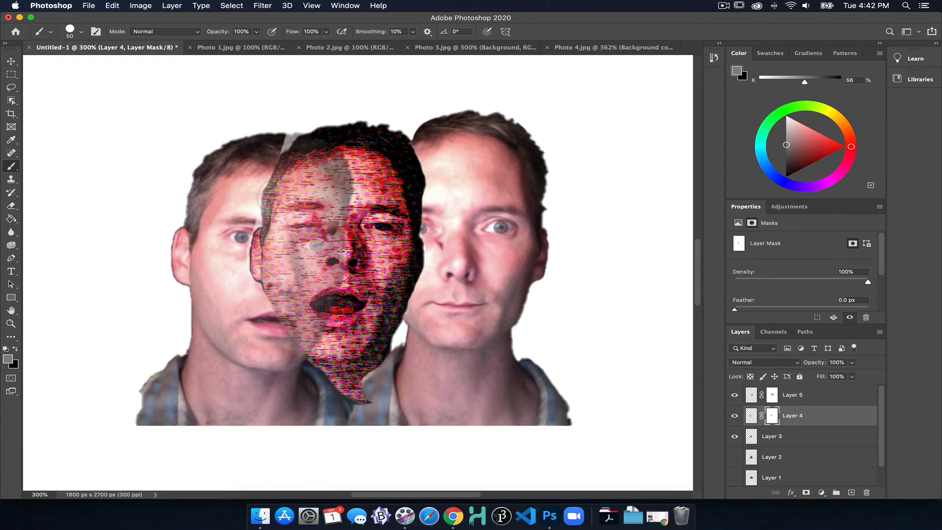
{"action": "mouse_move", "coordinate": [265, 236]}
{"action": "left_mouse_down"}
{"action": "mouse_move", "coordinate": [270, 312]}
{"action": "mouse_move", "coordinate": [332, 354]}
{"action": "mouse_move", "coordinate": [299, 355]}
{"action": "left_mouse_up"}
{"action": "mouse_move", "coordinate": [254, 279]}
{"action": "left_mouse_down"}
{"action": "mouse_move", "coordinate": [263, 328]}
{"action": "mouse_move", "coordinate": [314, 374]}
{"action": "mouse_move", "coordinate": [298, 383]}
{"action": "mouse_move", "coordinate": [316, 381]}
{"action": "mouse_move", "coordinate": [337, 403]}
{"action": "mouse_move", "coordinate": [342, 392]}
{"action": "mouse_move", "coordinate": [343, 416]}
{"action": "mouse_move", "coordinate": [336, 431]}
{"action": "mouse_move", "coordinate": [298, 358]}
{"action": "mouse_move", "coordinate": [295, 431]}
{"action": "mouse_move", "coordinate": [279, 364]}
{"action": "mouse_move", "coordinate": [266, 372]}
{"action": "mouse_move", "coordinate": [278, 449]}
{"action": "mouse_move", "coordinate": [254, 419]}
{"action": "left_mouse_up"}
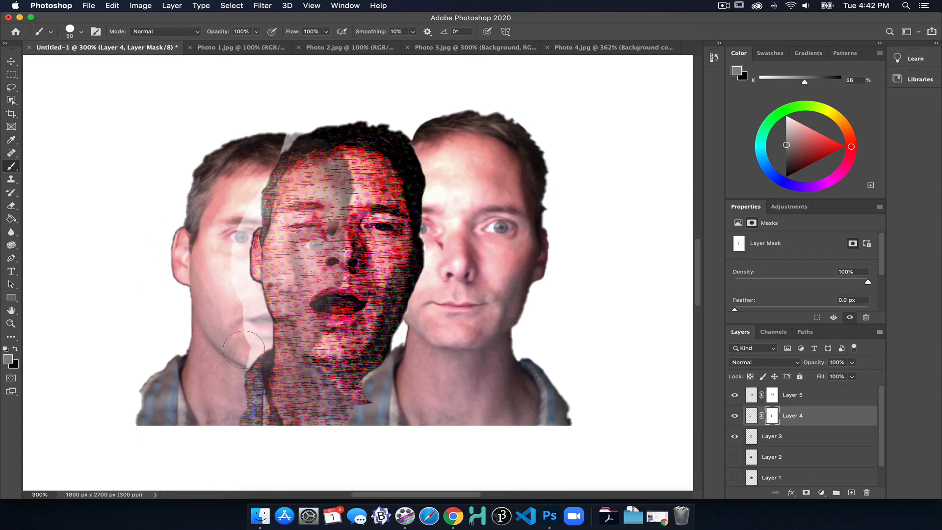
{"action": "mouse_move", "coordinate": [244, 220]}
{"action": "left_mouse_down"}
{"action": "mouse_move", "coordinate": [231, 250]}
{"action": "mouse_move", "coordinate": [242, 301]}
{"action": "left_mouse_up"}
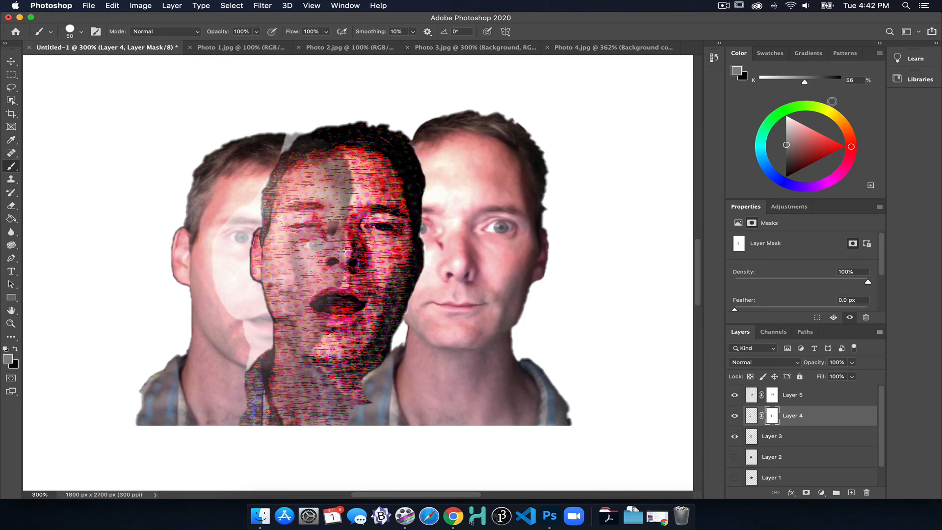
Step: Set the foreground to 100% black and paint on Layer 4's mask over the filtered face and a strip beside it
{"action": "left_click_drag", "start_coordinate": [805, 82], "coordinate": [840, 81]}
{"action": "mouse_move", "coordinate": [331, 160]}
{"action": "left_mouse_down"}
{"action": "mouse_move", "coordinate": [340, 235]}
{"action": "mouse_move", "coordinate": [300, 162]}
{"action": "mouse_move", "coordinate": [277, 294]}
{"action": "mouse_move", "coordinate": [350, 353]}
{"action": "mouse_move", "coordinate": [294, 336]}
{"action": "left_mouse_up"}
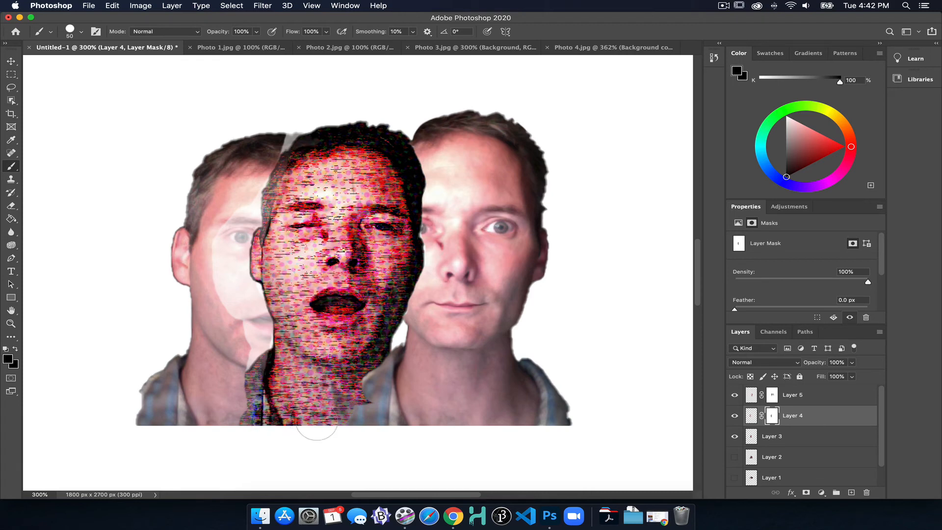
{"action": "mouse_move", "coordinate": [252, 284]}
{"action": "left_mouse_down"}
{"action": "mouse_move", "coordinate": [208, 413]}
{"action": "mouse_move", "coordinate": [261, 156]}
{"action": "mouse_move", "coordinate": [240, 390]}
{"action": "left_mouse_up"}
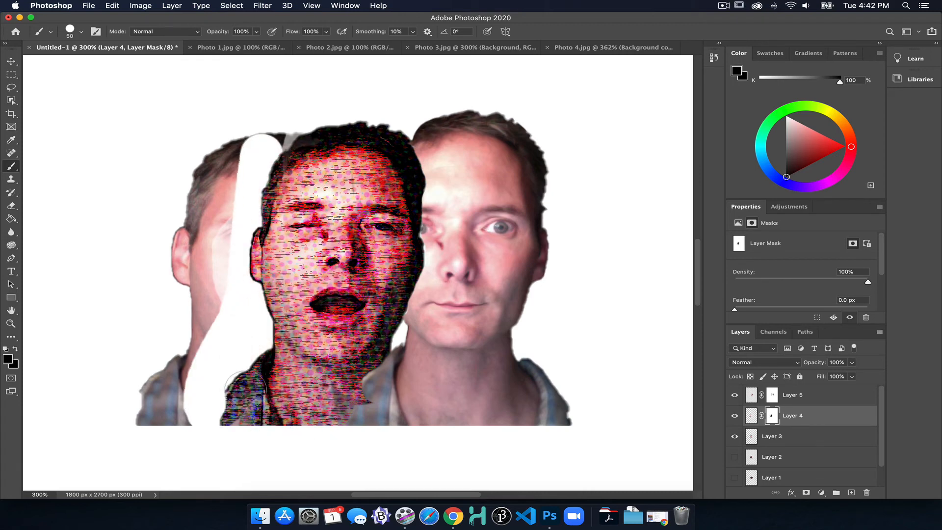
Step: Open the Photo 2.jpg document and select the man with the Object Selection tool for copying
{"action": "left_click", "coordinate": [235, 47]}
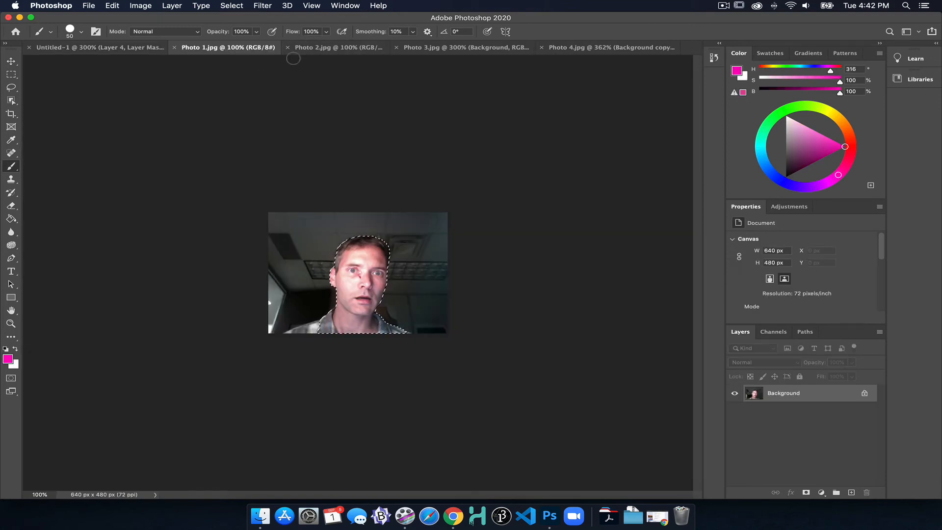
{"action": "left_click", "coordinate": [329, 47]}
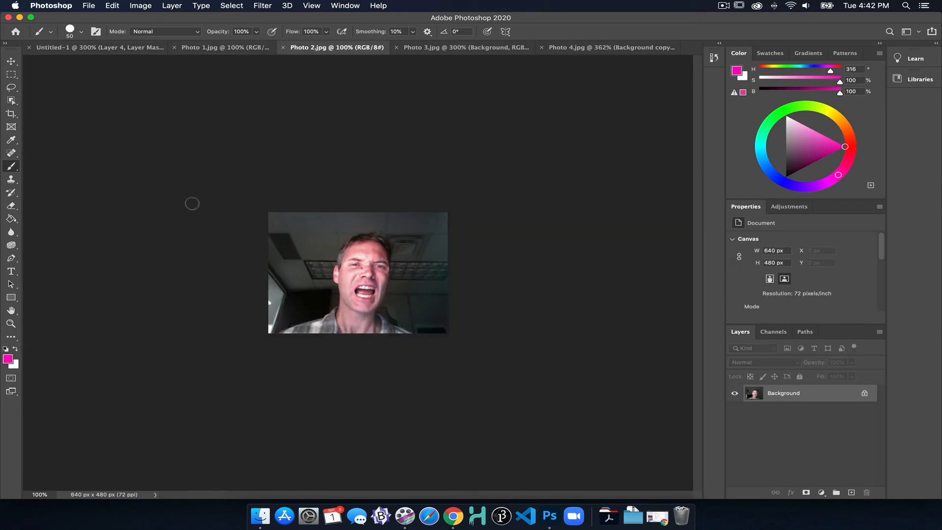
{"action": "key", "text": "w"}
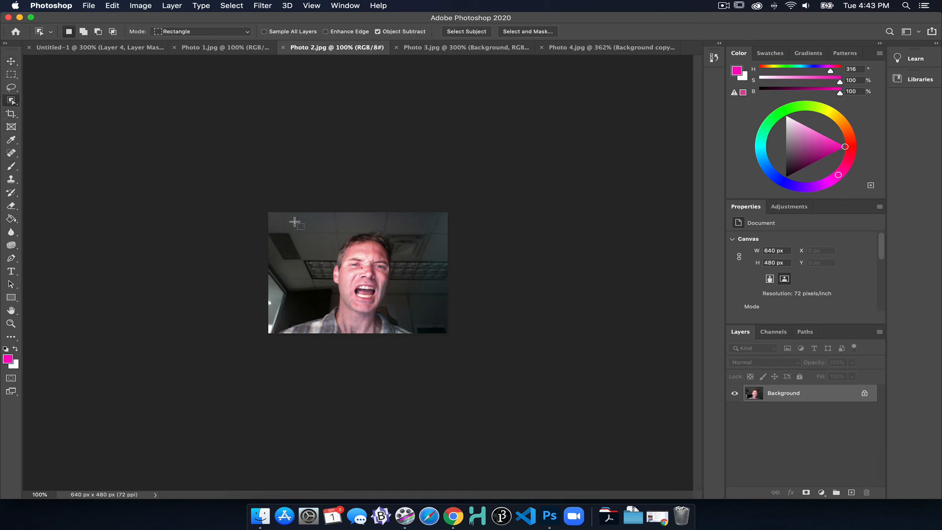
{"action": "left_click_drag", "start_coordinate": [319, 224], "coordinate": [391, 353]}
Step: Paste the Photo 2 cut-out above Layer 5 in the Untitled-1 collage and move it over the Photo 4 face
{"action": "left_click", "coordinate": [96, 49]}
{"action": "scroll", "coordinate": [313, 197], "scroll_direction": "left", "scroll_amount": 2}
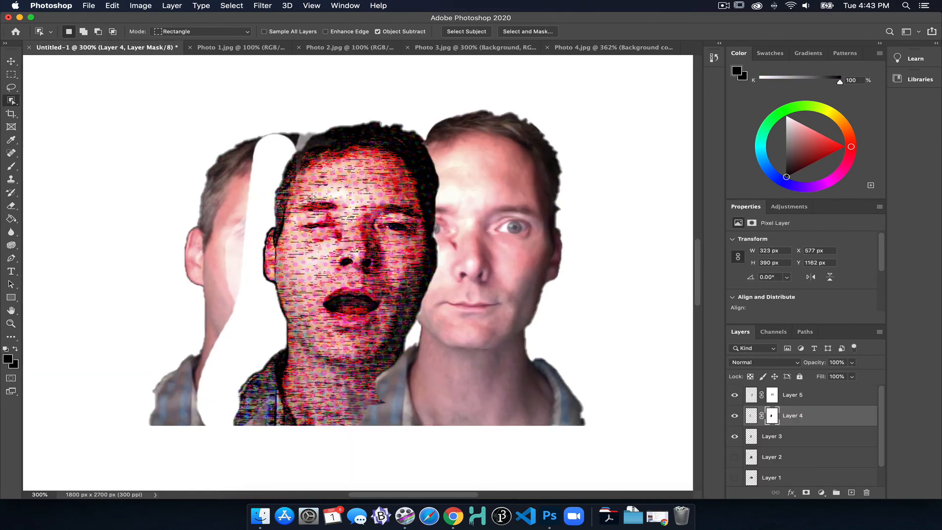
{"action": "left_click", "coordinate": [815, 393]}
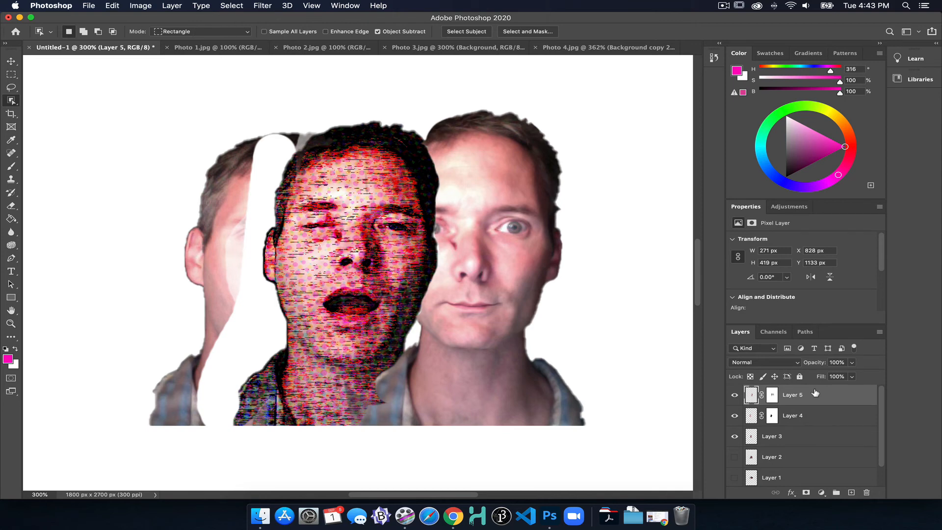
{"action": "key", "text": "super+v"}
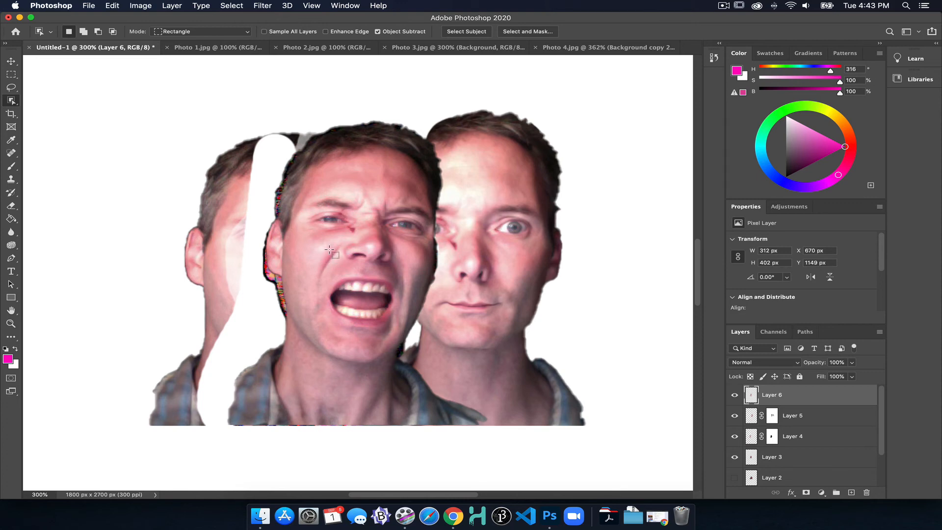
{"action": "key", "text": "v"}
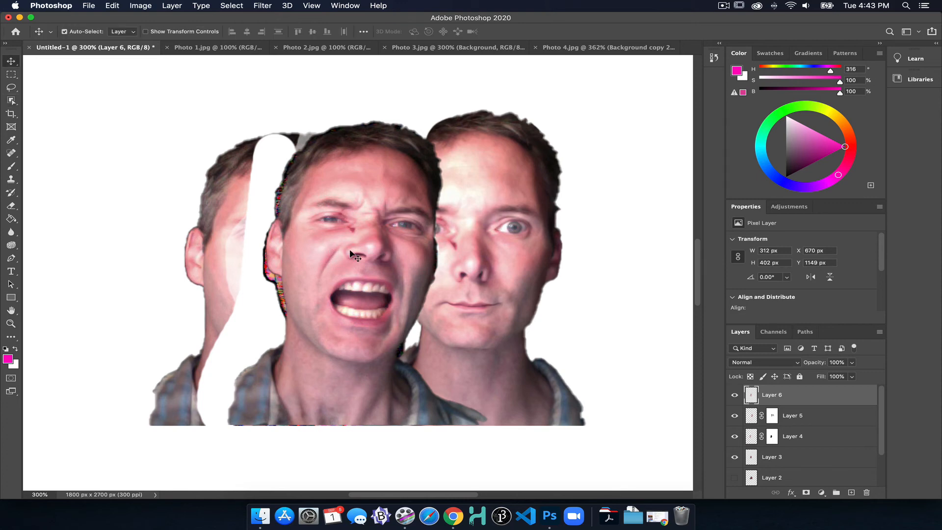
{"action": "left_click_drag", "start_coordinate": [399, 249], "coordinate": [464, 257]}
{"action": "scroll", "coordinate": [459, 246], "scroll_direction": "left", "scroll_amount": 2}
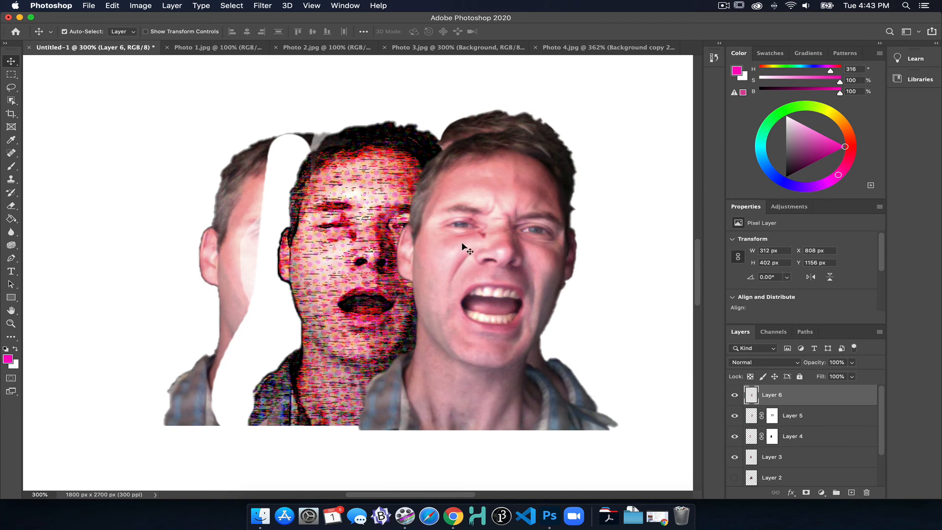
Step: Add a layer mask to Layer 6 and brush black over the shouting portrait around its open mouth
{"action": "left_click", "coordinate": [806, 493]}
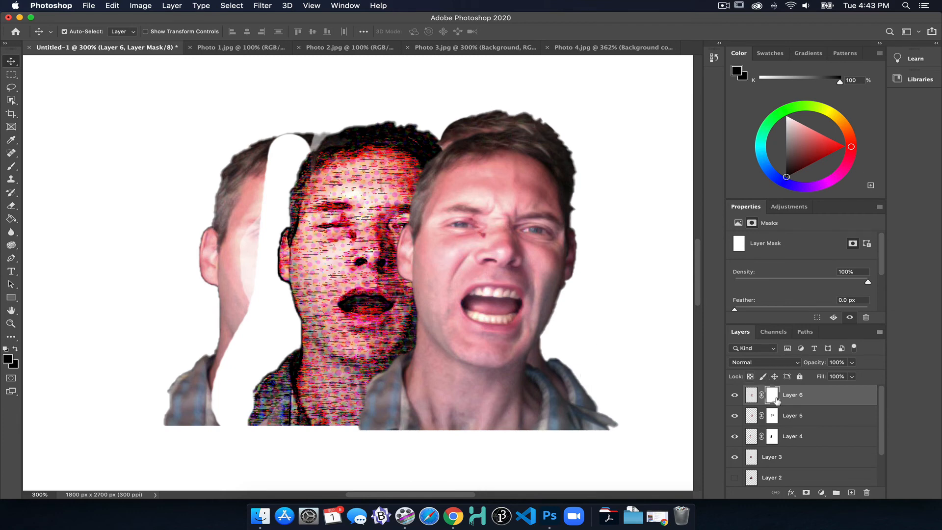
{"action": "key", "text": "b"}
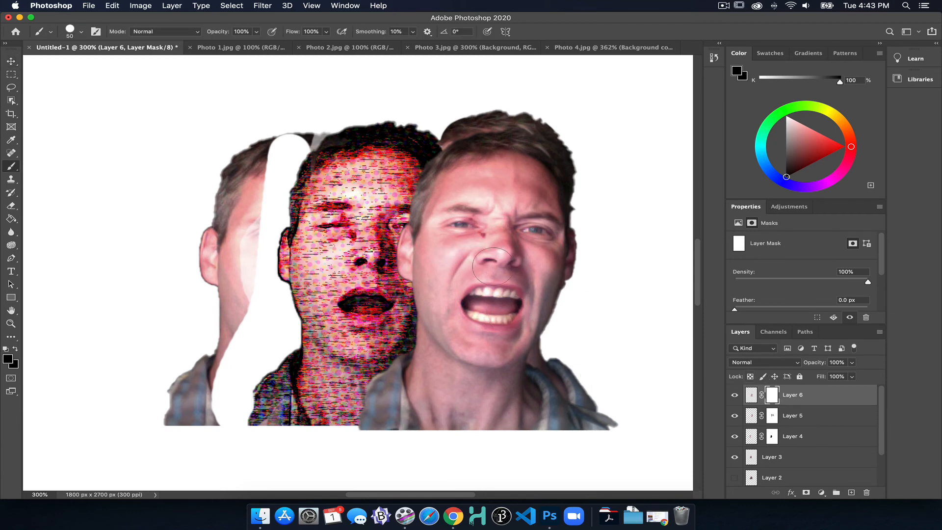
{"action": "mouse_move", "coordinate": [497, 251]}
{"action": "left_mouse_down"}
{"action": "mouse_move", "coordinate": [444, 254]}
{"action": "mouse_move", "coordinate": [446, 209]}
{"action": "mouse_move", "coordinate": [417, 263]}
{"action": "mouse_move", "coordinate": [429, 279]}
{"action": "left_mouse_up"}
{"action": "mouse_move", "coordinate": [478, 231]}
{"action": "left_mouse_down"}
{"action": "mouse_move", "coordinate": [465, 147]}
{"action": "mouse_move", "coordinate": [505, 149]}
{"action": "mouse_move", "coordinate": [550, 206]}
{"action": "mouse_move", "coordinate": [525, 221]}
{"action": "mouse_move", "coordinate": [537, 243]}
{"action": "mouse_move", "coordinate": [571, 273]}
{"action": "mouse_move", "coordinate": [559, 333]}
{"action": "mouse_move", "coordinate": [510, 371]}
{"action": "mouse_move", "coordinate": [424, 369]}
{"action": "mouse_move", "coordinate": [432, 314]}
{"action": "mouse_move", "coordinate": [474, 245]}
{"action": "mouse_move", "coordinate": [577, 265]}
{"action": "mouse_move", "coordinate": [560, 357]}
{"action": "mouse_move", "coordinate": [463, 378]}
{"action": "mouse_move", "coordinate": [441, 329]}
{"action": "mouse_move", "coordinate": [453, 359]}
{"action": "mouse_move", "coordinate": [544, 387]}
{"action": "mouse_move", "coordinate": [397, 392]}
{"action": "mouse_move", "coordinate": [467, 398]}
{"action": "mouse_move", "coordinate": [589, 357]}
{"action": "mouse_move", "coordinate": [373, 425]}
{"action": "mouse_move", "coordinate": [510, 428]}
{"action": "mouse_move", "coordinate": [598, 411]}
{"action": "mouse_move", "coordinate": [447, 410]}
{"action": "mouse_move", "coordinate": [345, 379]}
{"action": "left_mouse_up"}
Step: Enlarge the brush to 80 px and mask out the remaining parts of Layer 6 around the mouth
{"action": "key", "text": "bracketright"}
{"action": "key", "text": "bracketright"}
{"action": "key", "text": "bracketright"}
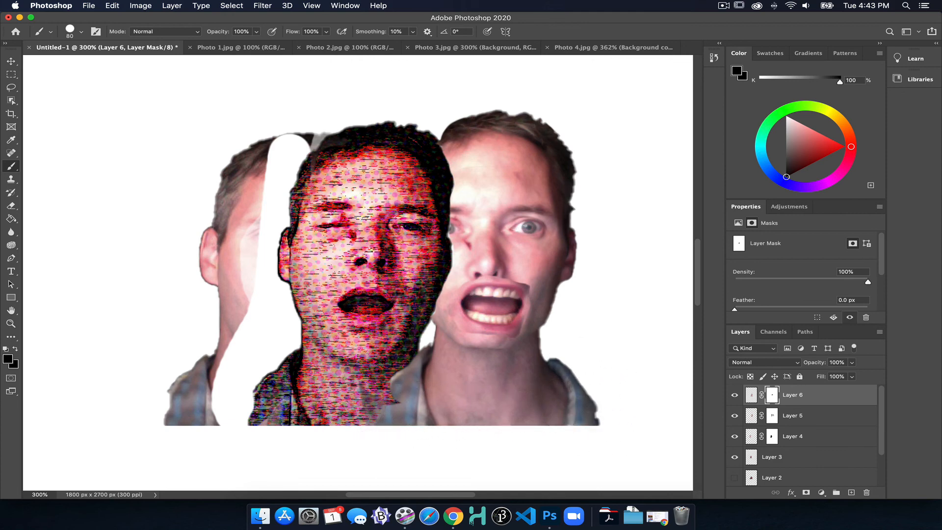
{"action": "left_click_drag", "start_coordinate": [339, 327], "coordinate": [343, 294]}
{"action": "mouse_move", "coordinate": [525, 256]}
{"action": "left_mouse_down"}
{"action": "mouse_move", "coordinate": [557, 279]}
{"action": "mouse_move", "coordinate": [554, 338]}
{"action": "left_mouse_up"}
Step: Shift Layer 6's mouth slightly left to line up with the face beneath, and return to the Brush tool
{"action": "key", "text": "v"}
{"action": "left_click_drag", "start_coordinate": [491, 305], "coordinate": [482, 308]}
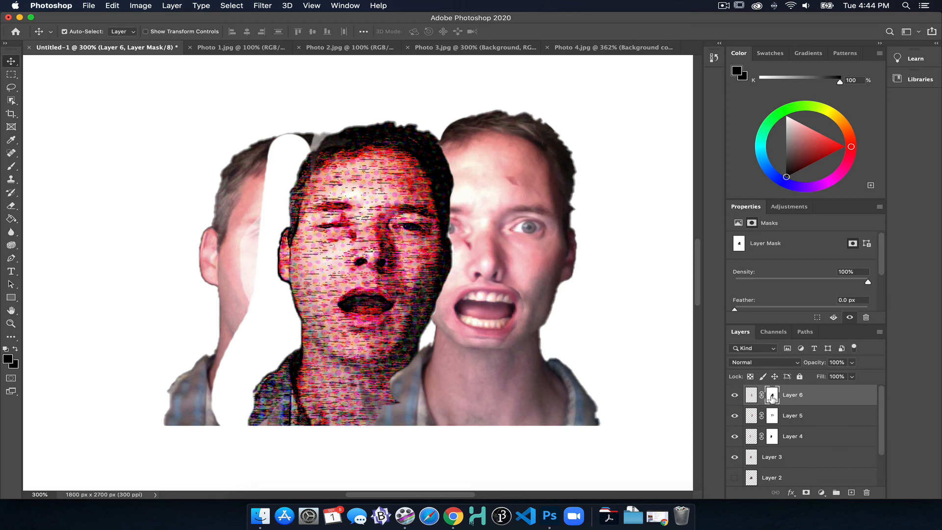
{"action": "key", "text": "b"}
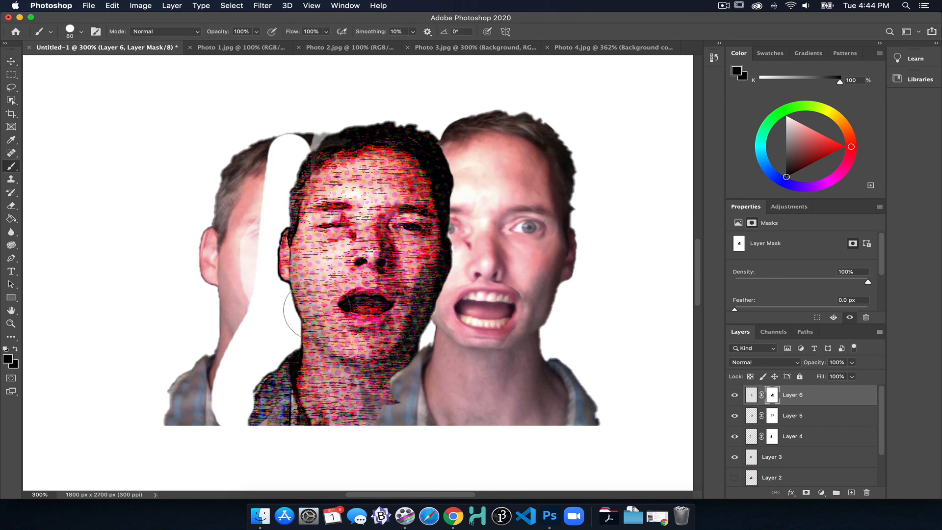
Step: Toggle Layer 6's visibility off and back on to compare the face with and without the masked mouth
{"action": "left_click", "coordinate": [735, 396]}
{"action": "left_click", "coordinate": [735, 395]}
{"action": "left_click", "coordinate": [111, 6]}
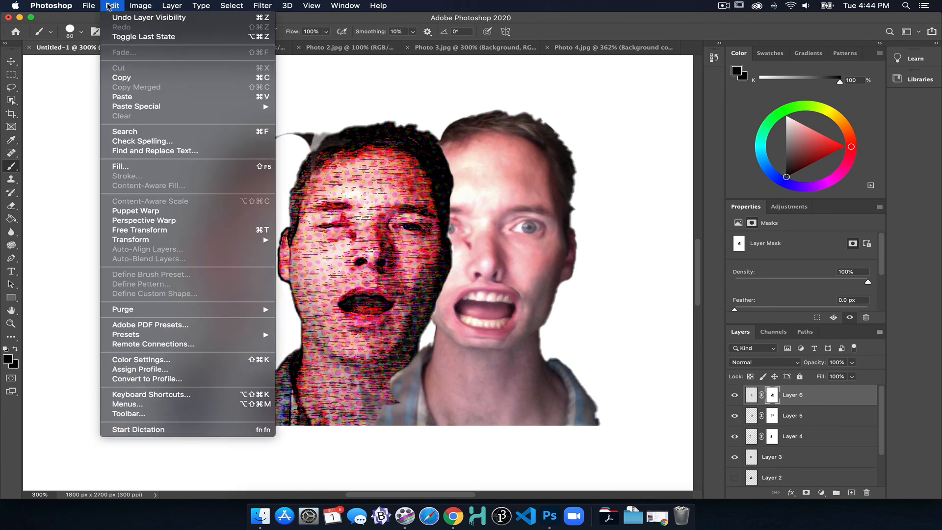
{"action": "left_click", "coordinate": [98, 94]}
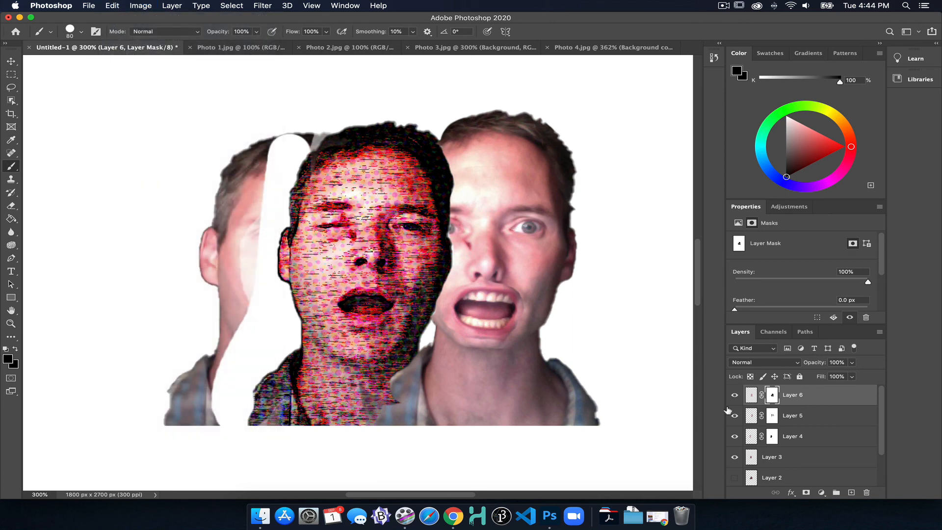